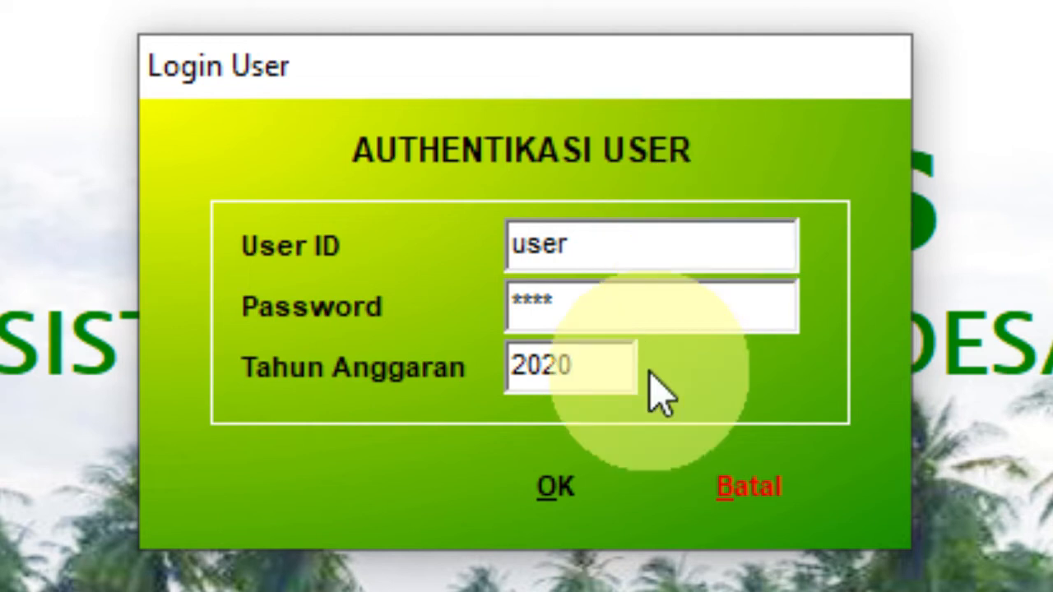
Log in with the prefilled credentials and open the Visi Misi form under the planning data Data Umum dan RPJM Desa
left_click(581, 494)
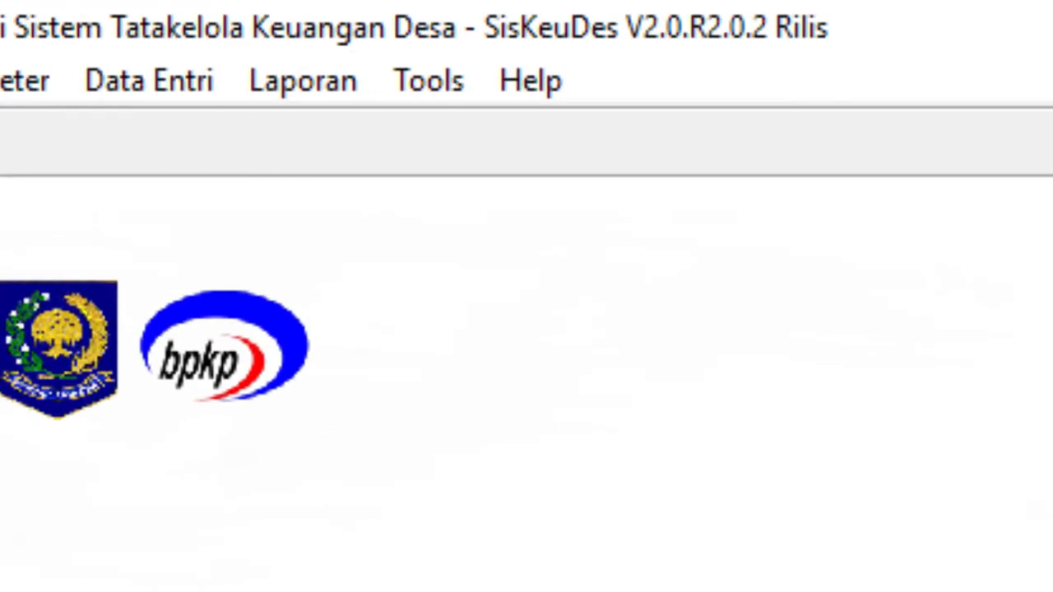
left_click(148, 82)
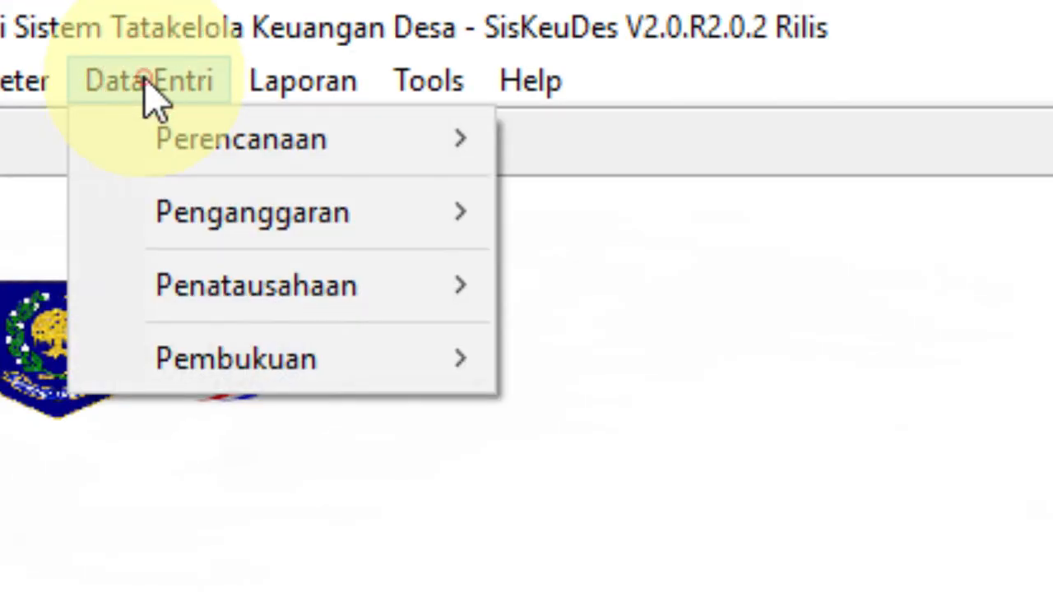
mouse_move(195, 176)
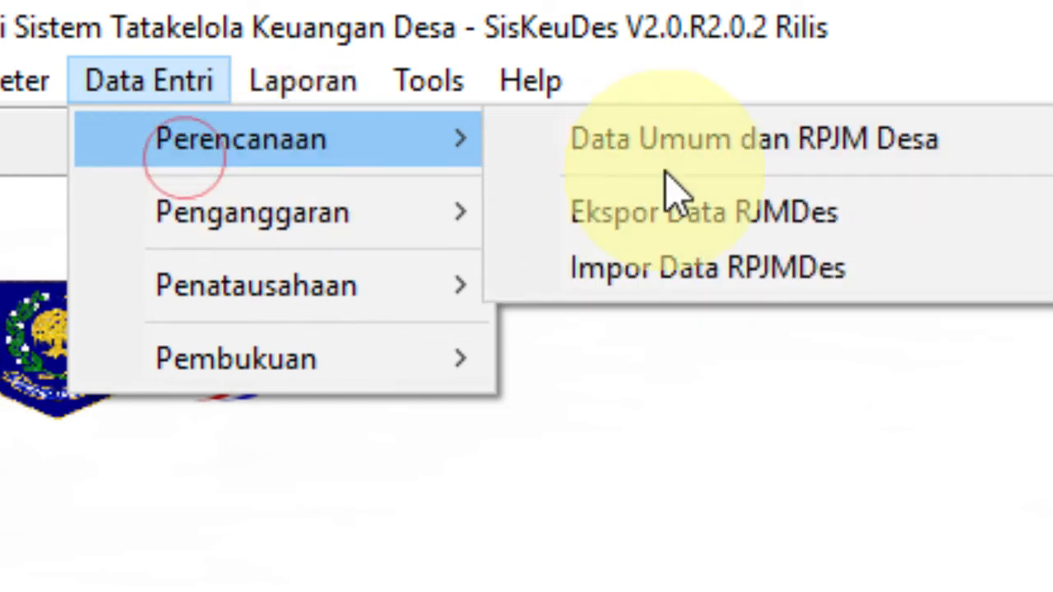
left_click(683, 142)
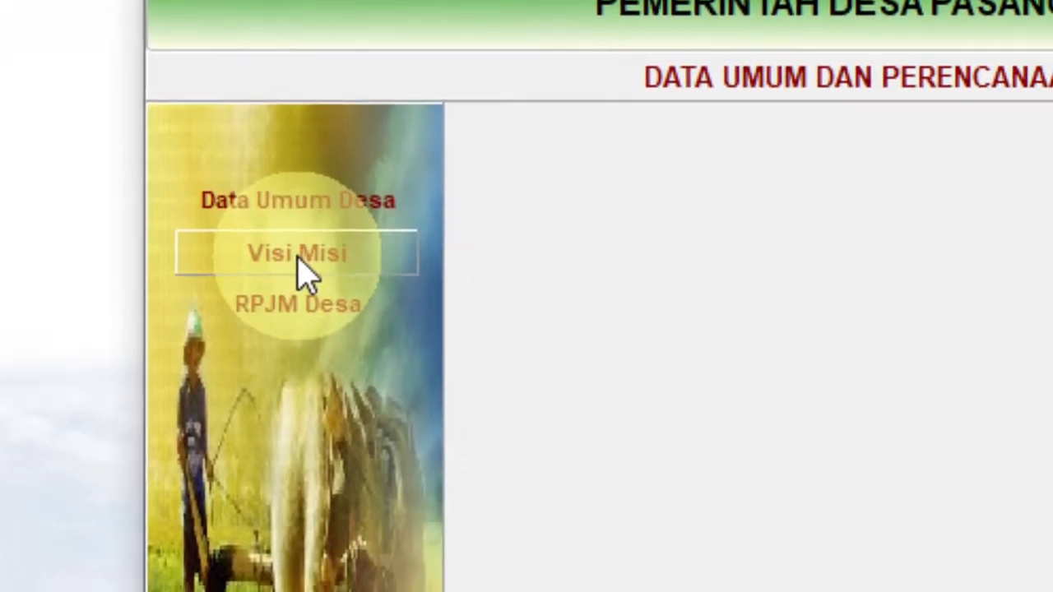
left_click(417, 364)
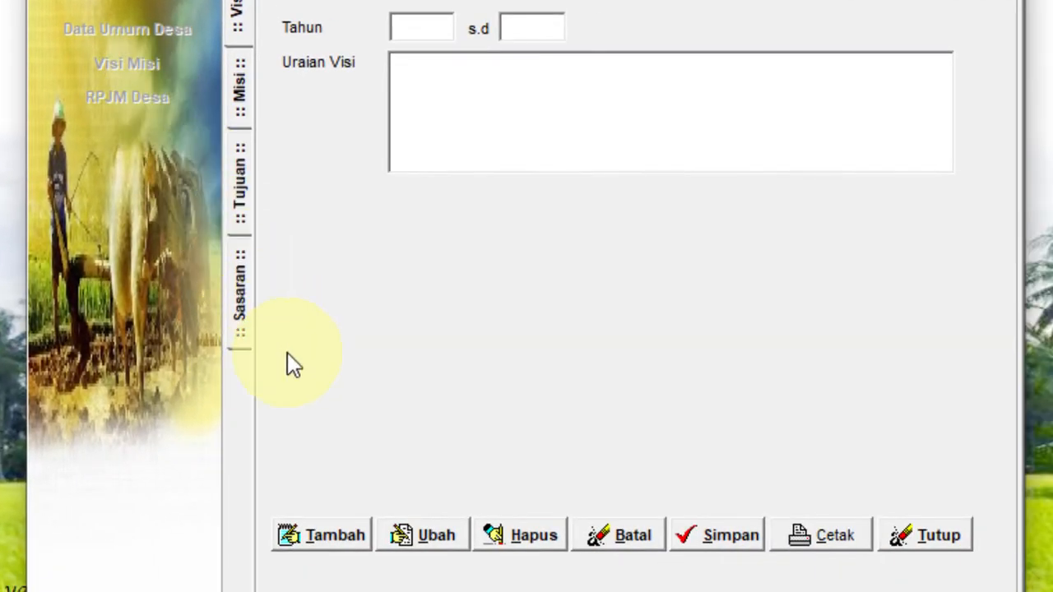
Add and save the village vision for 2019 to 2025 with the description "Terciptanya Desa Pasanggrahan yang makmur dan sejahtera"
left_click(349, 539)
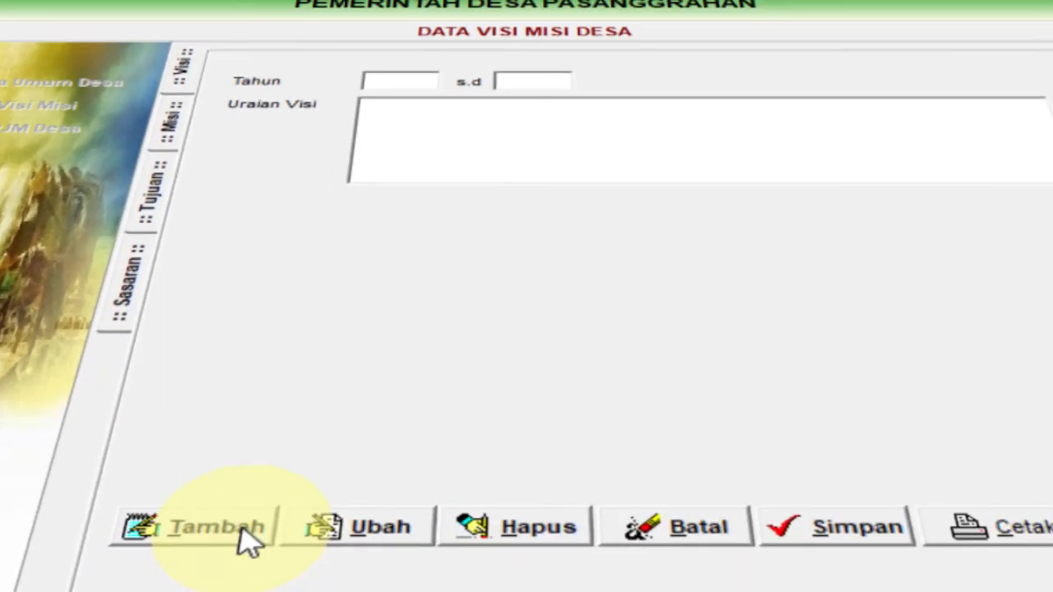
left_click(390, 83)
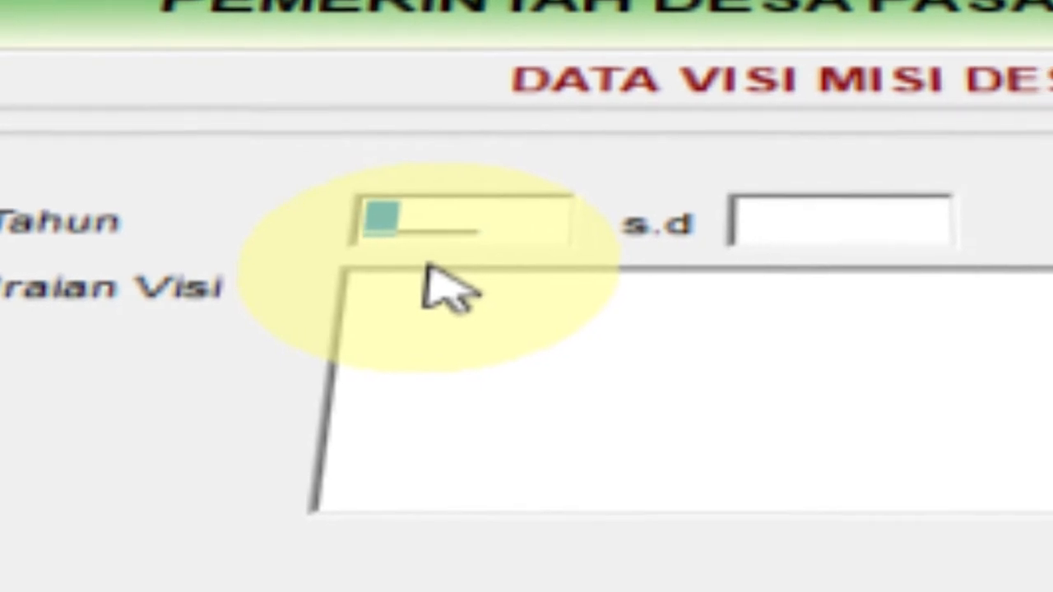
type("2019")
key("Tab")
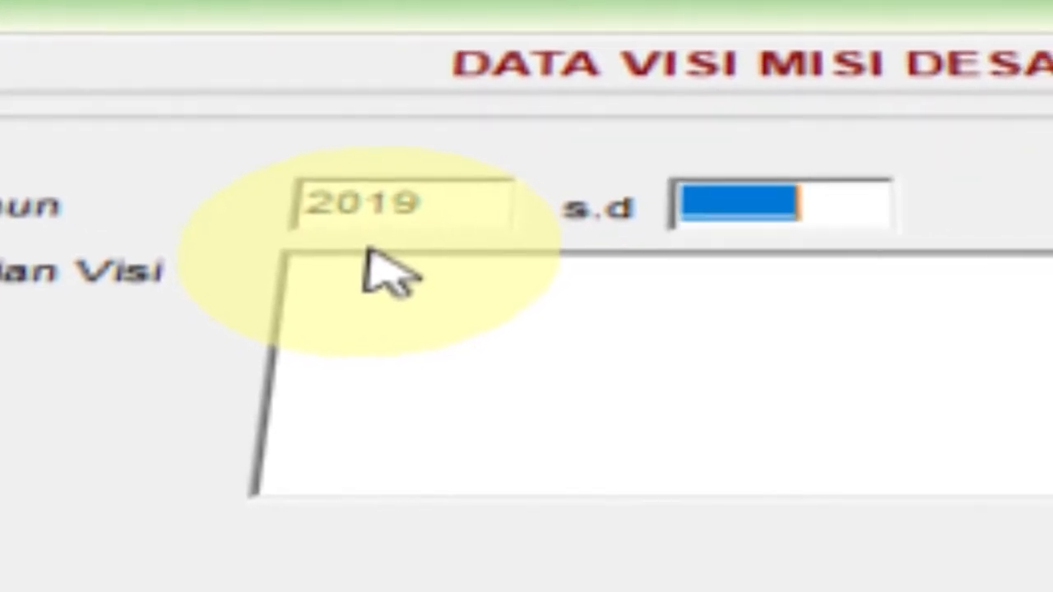
type("2025")
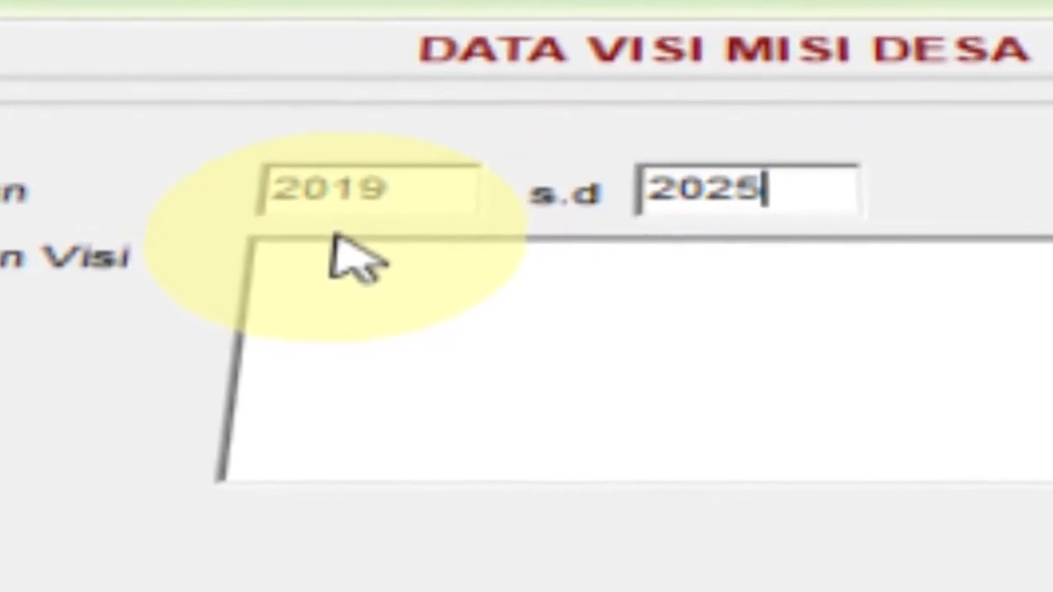
key("Tab")
type("Terciptanya Desa Pasan")
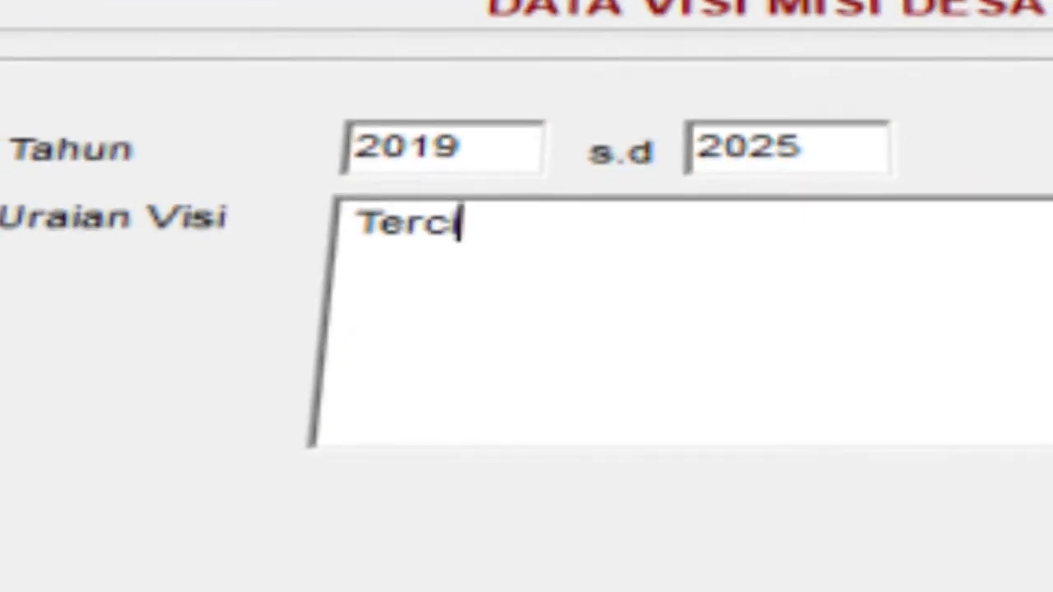
type("ggrahan yang makmur dan ")
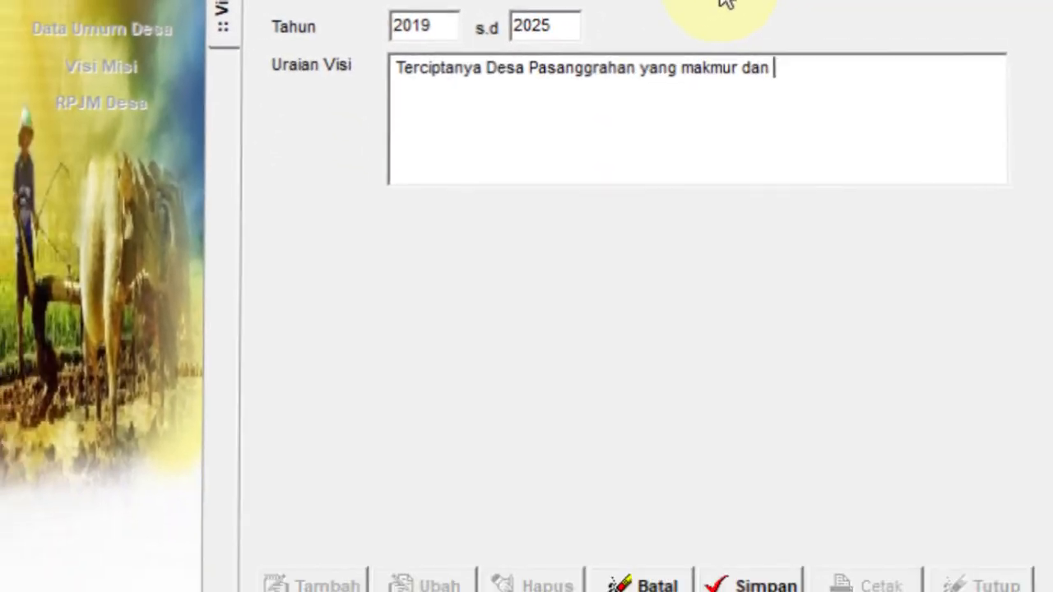
type("sejahtera")
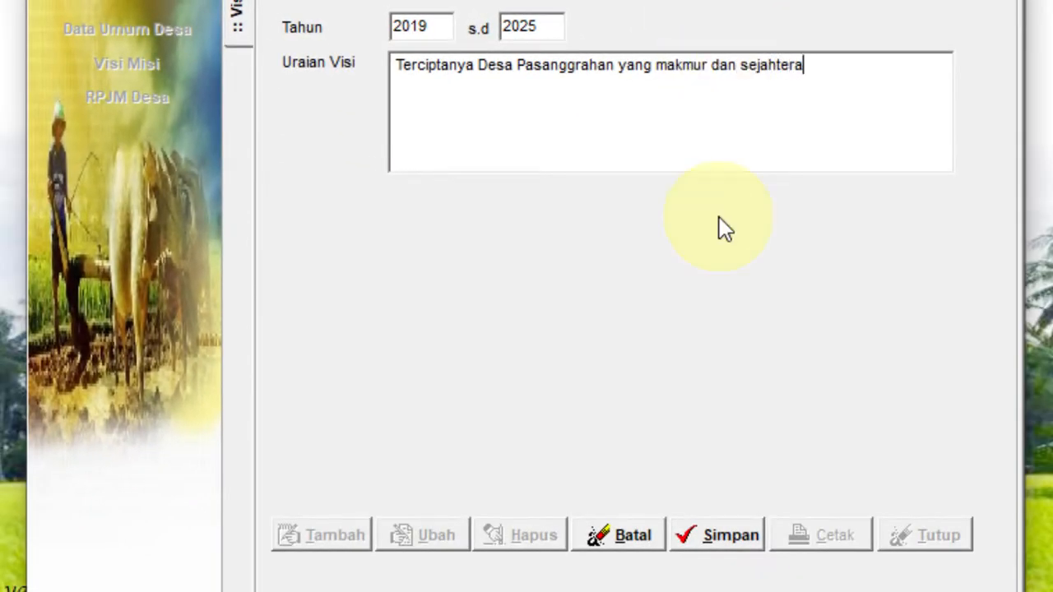
left_click(744, 586)
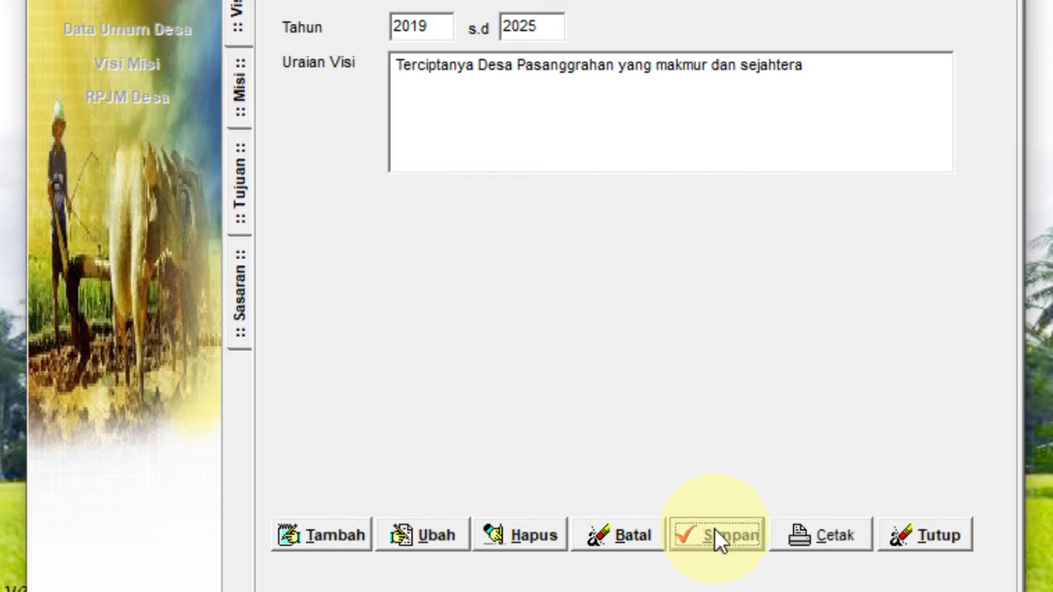
Add and save a Misi record with code 01 and the text "Mewujudkan Pemerintah Desa yang Tertib dan Berwibawa"
left_click(241, 91)
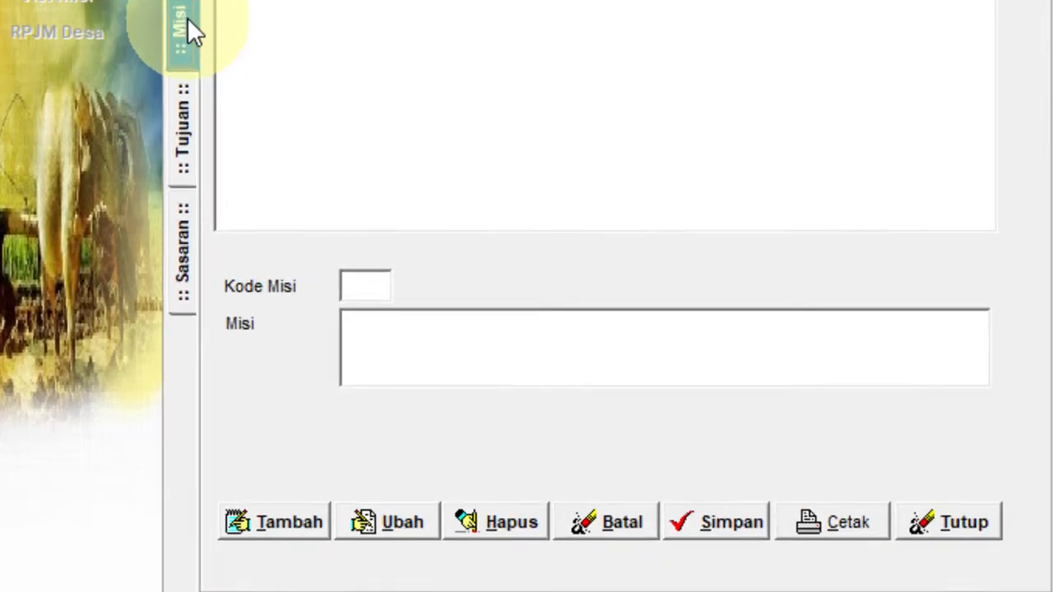
left_click(272, 520)
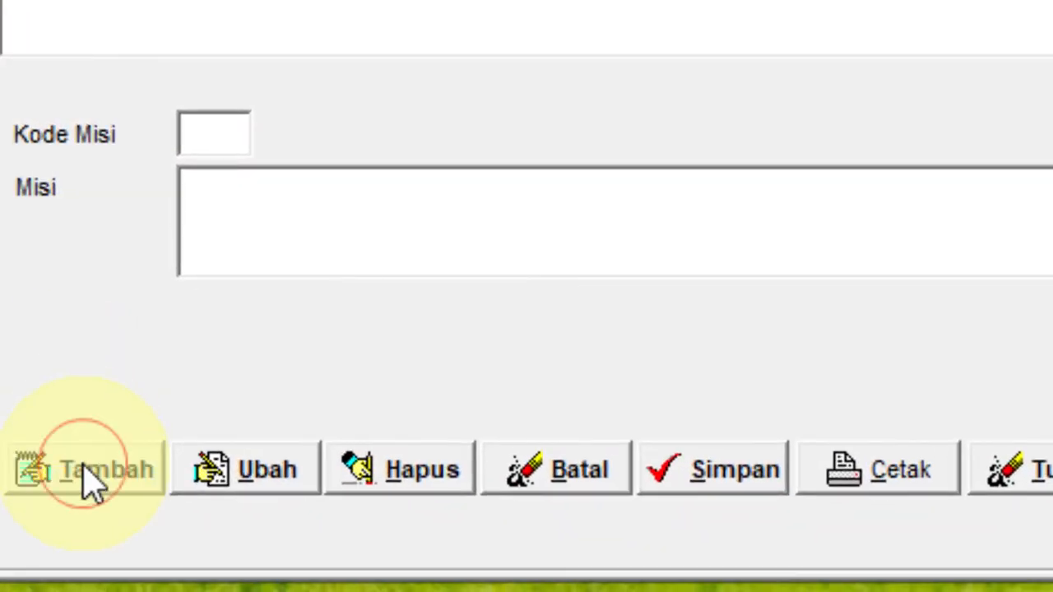
double_click(181, 134)
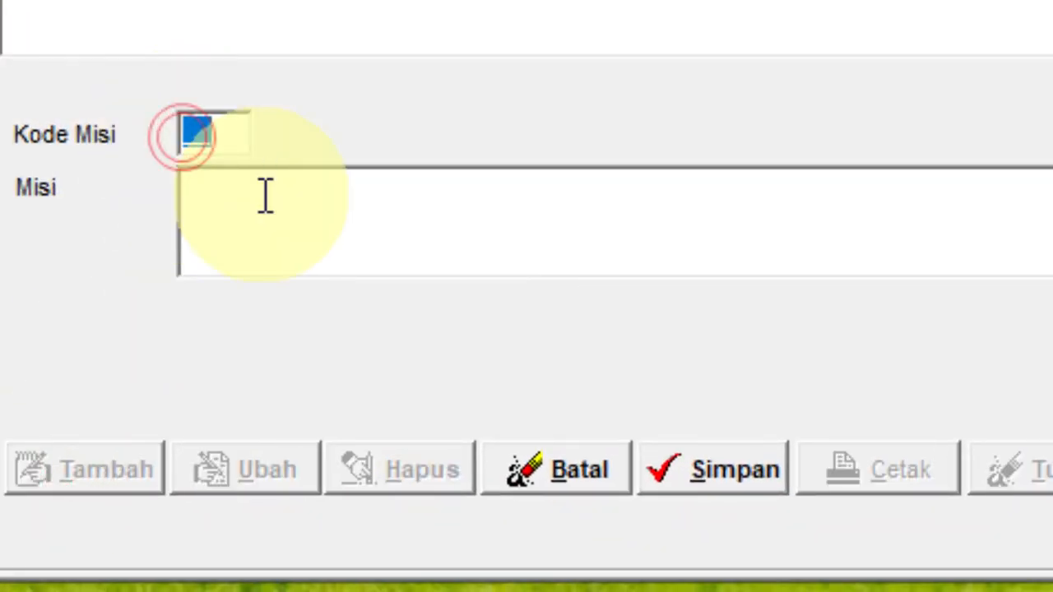
type("01")
key("Tab")
type("Mew")
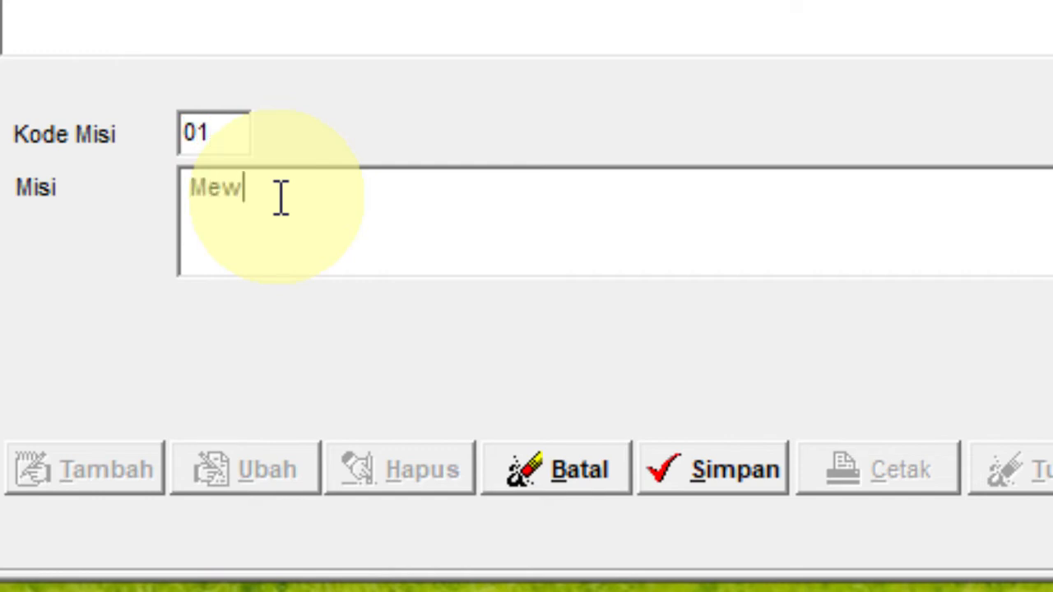
type("ujudkan Pemerintah Desa yang ")
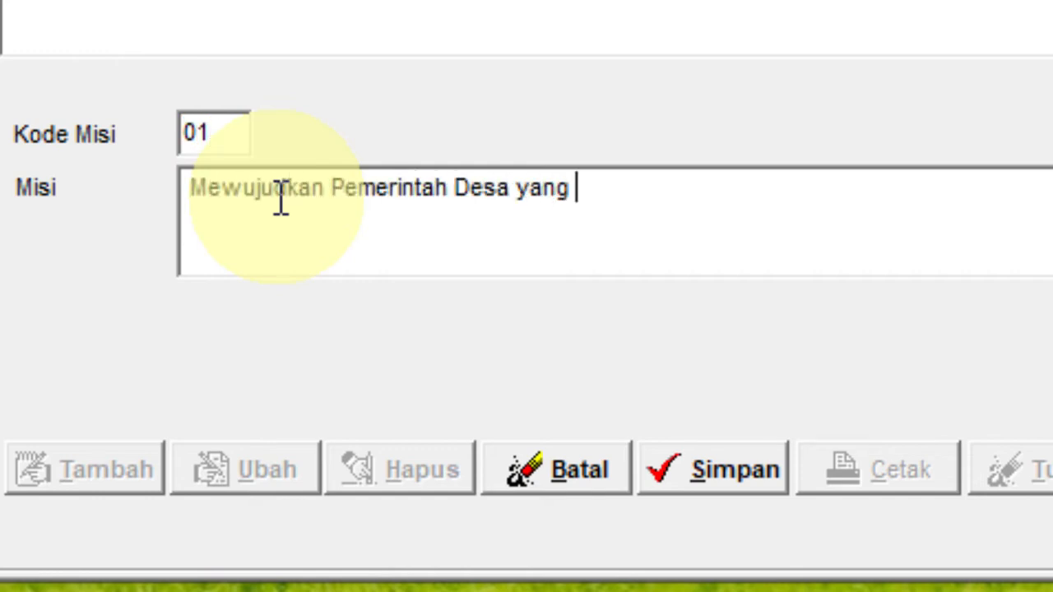
type("Tertib dan Berwibawa")
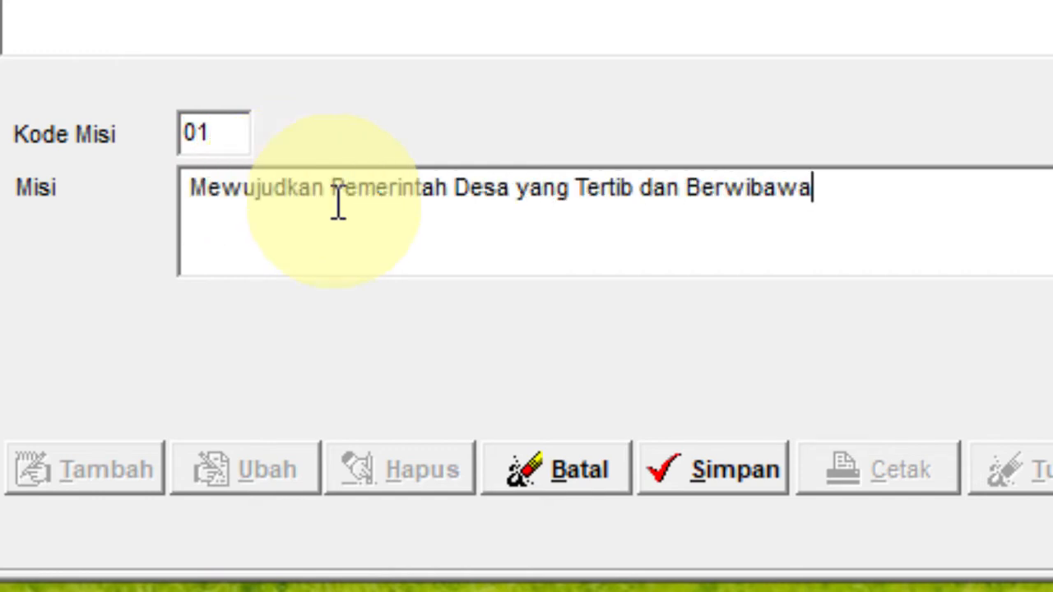
left_click(700, 473)
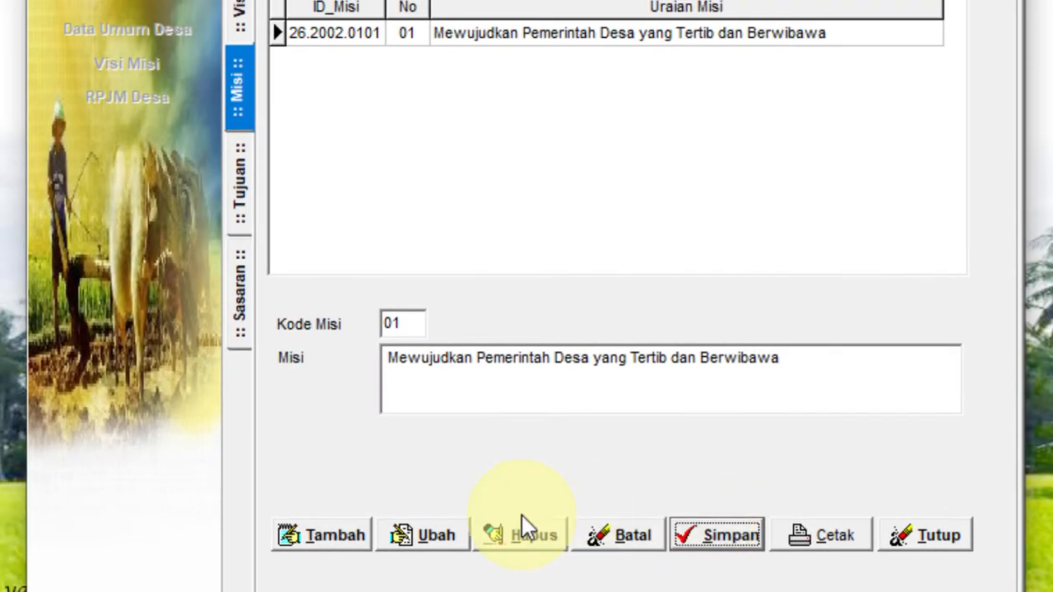
Add and save a Misi record with code 02 and the text "Mewujudkan Sarana Prasarana Desa yang Memadai"
left_click(339, 533)
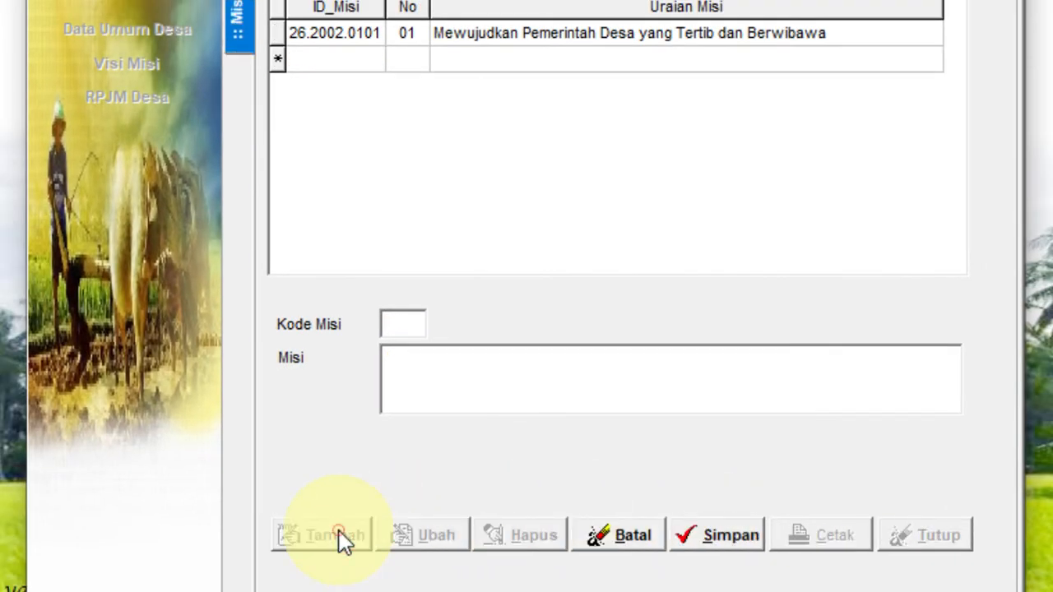
left_click(386, 328)
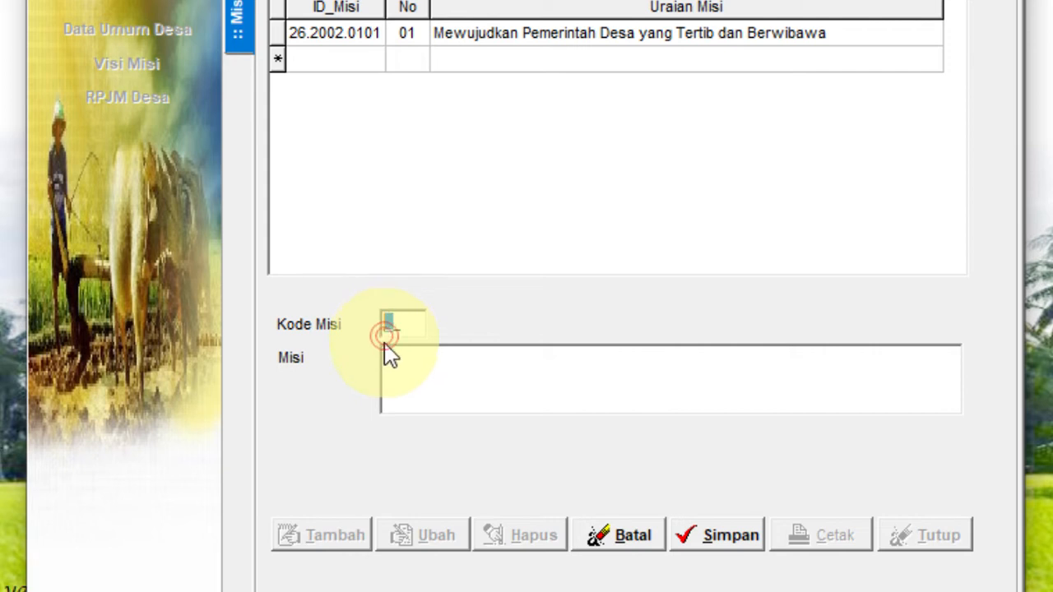
left_click(468, 385)
type("Mewujudkan")
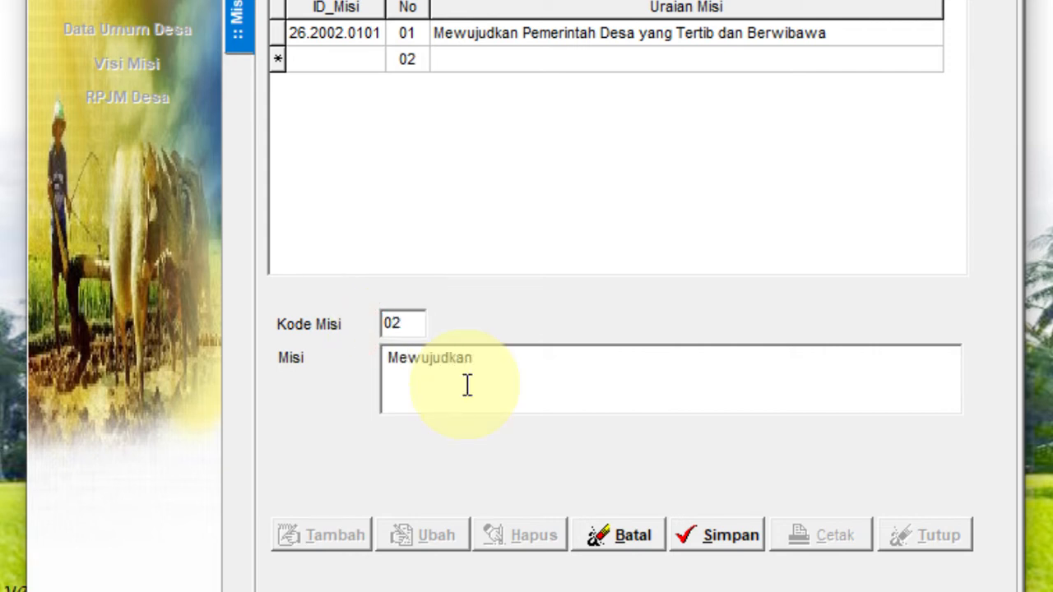
type(" Sarana Prasarana Desa yang Memadai")
left_click(732, 536)
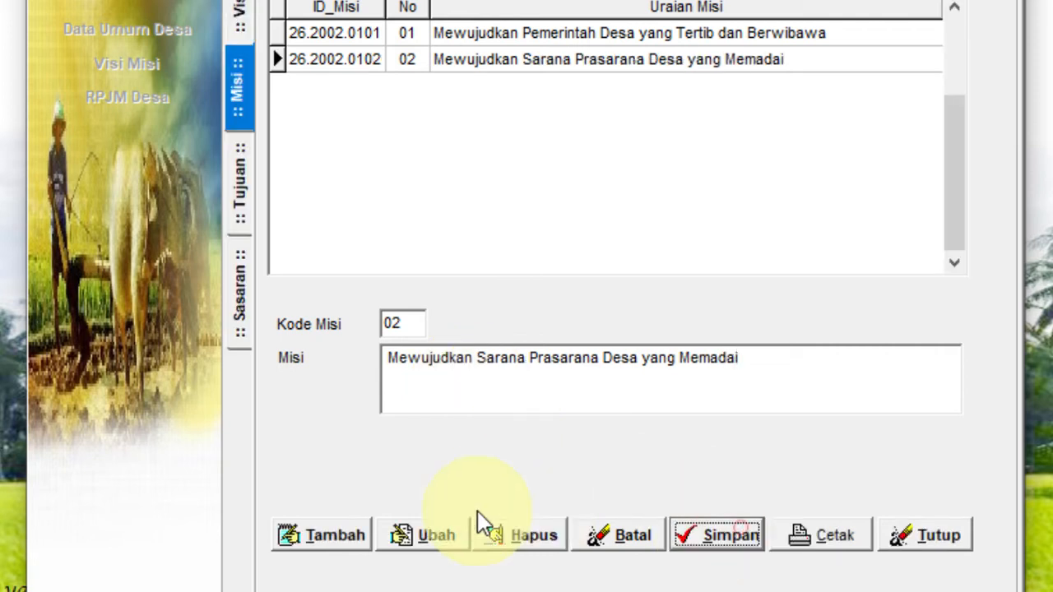
Add and save a Misi record with code 03 and the text "Mewujudkan Perekonomian dan Kesejahteraan warga desa"
left_click(335, 538)
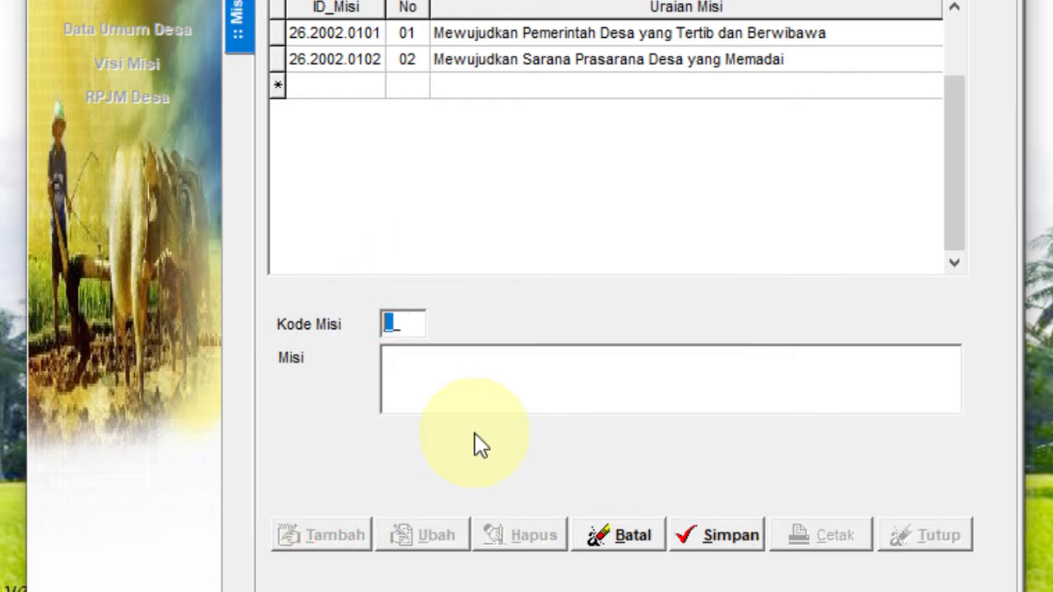
type("Mewujudkan Perekonomian dan Kesejahteraan warga desa")
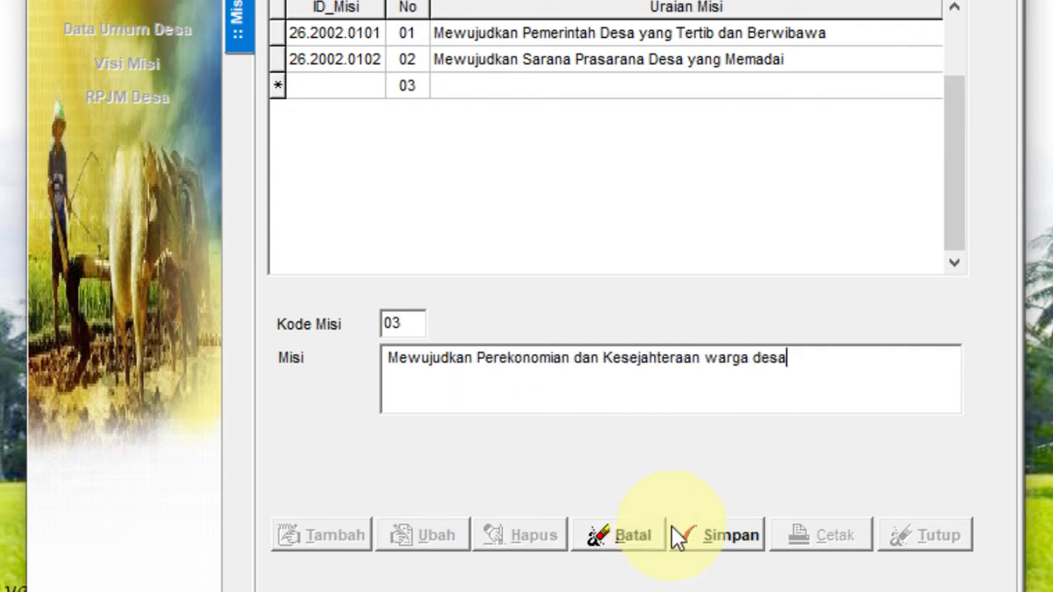
left_click(694, 539)
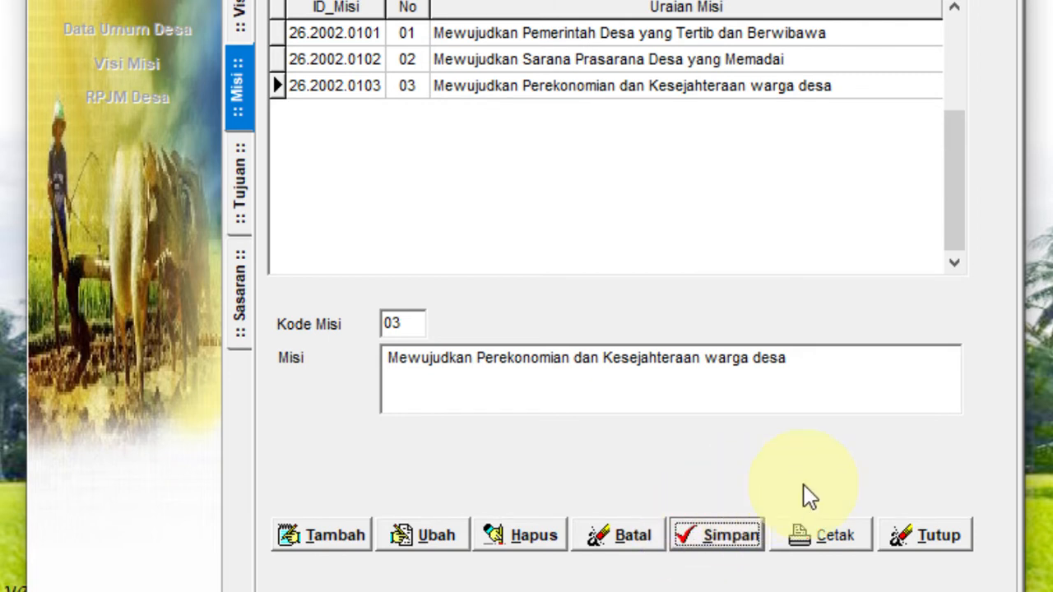
Under Misi 01, add and save a Tujuan with code 01 and the text "Terwujudnya kegiatan pemerintahan desa yang tertib dan lancar"
double_click(556, 45)
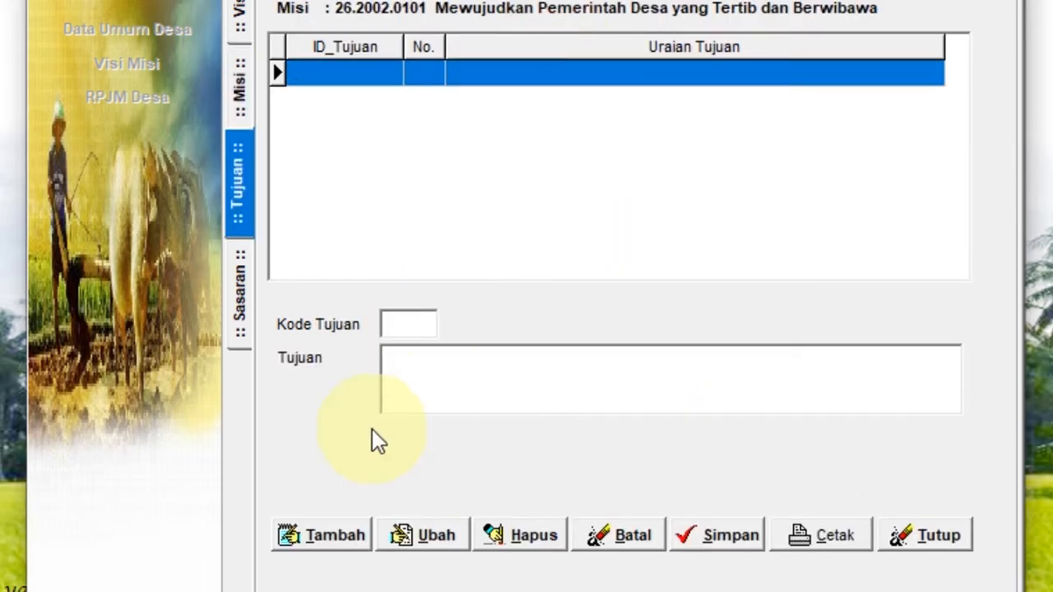
left_click(334, 539)
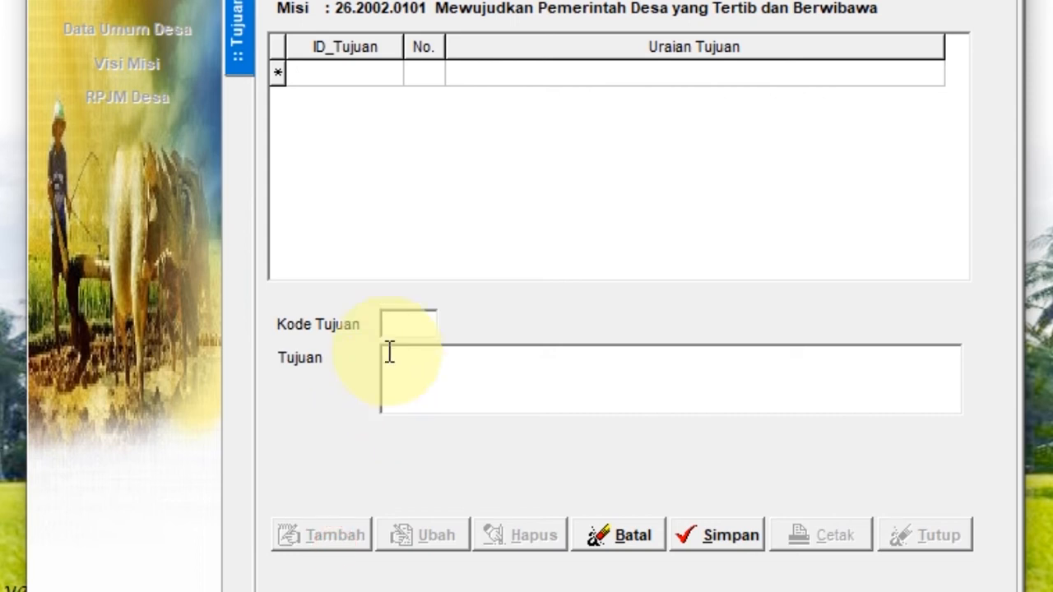
left_click(390, 326)
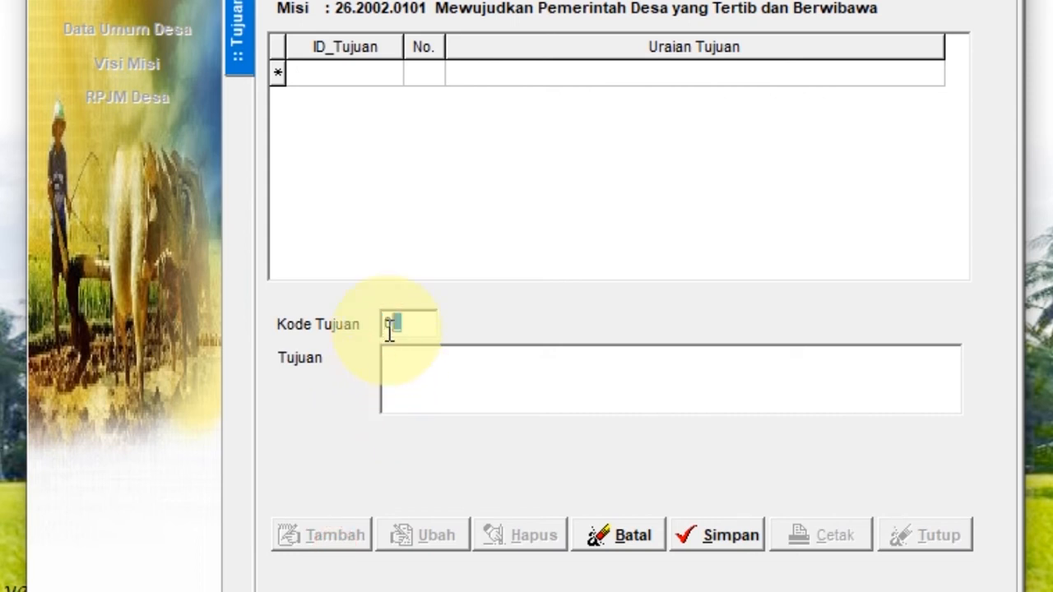
key("Tab")
type("Terwujudnya kegiatan")
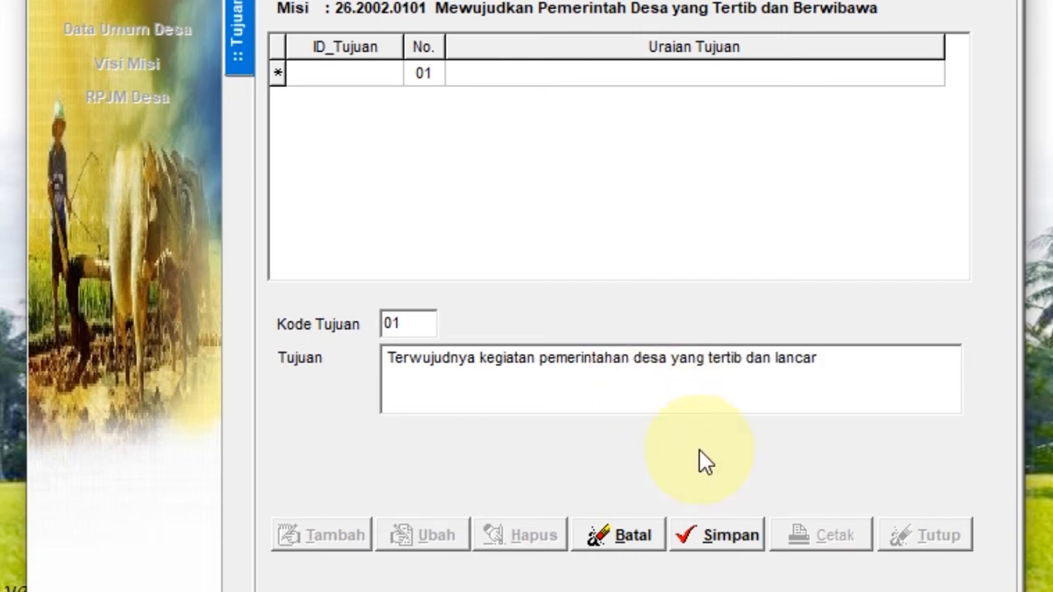
left_click(732, 537)
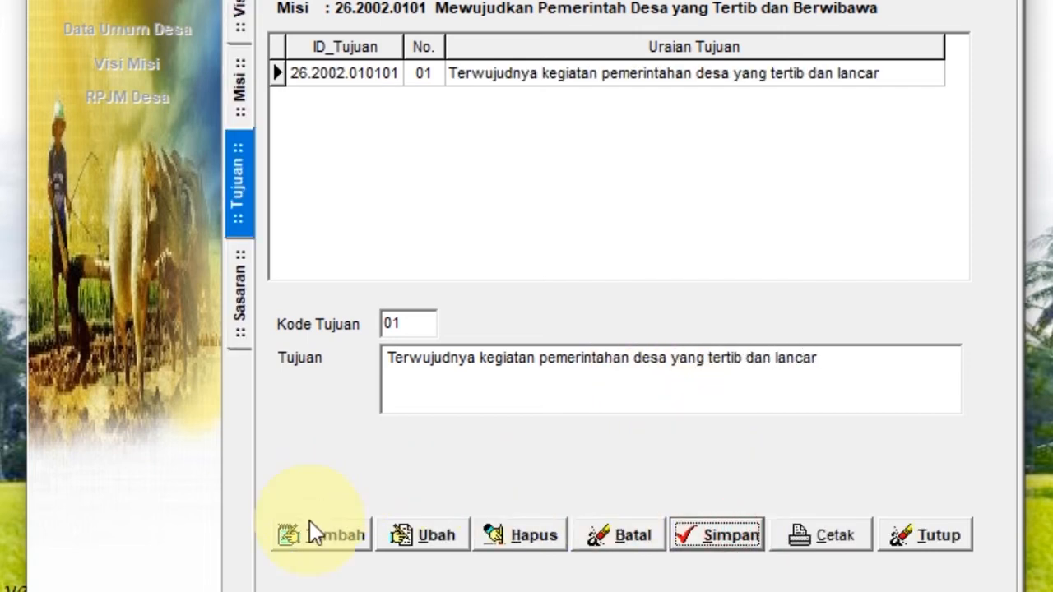
Add and save a second Tujuan for Misi 01 with code 02 and the text "Terwujudnya Tata Perencanaan Desa yang Baik"
left_click(311, 535)
left_click(386, 326)
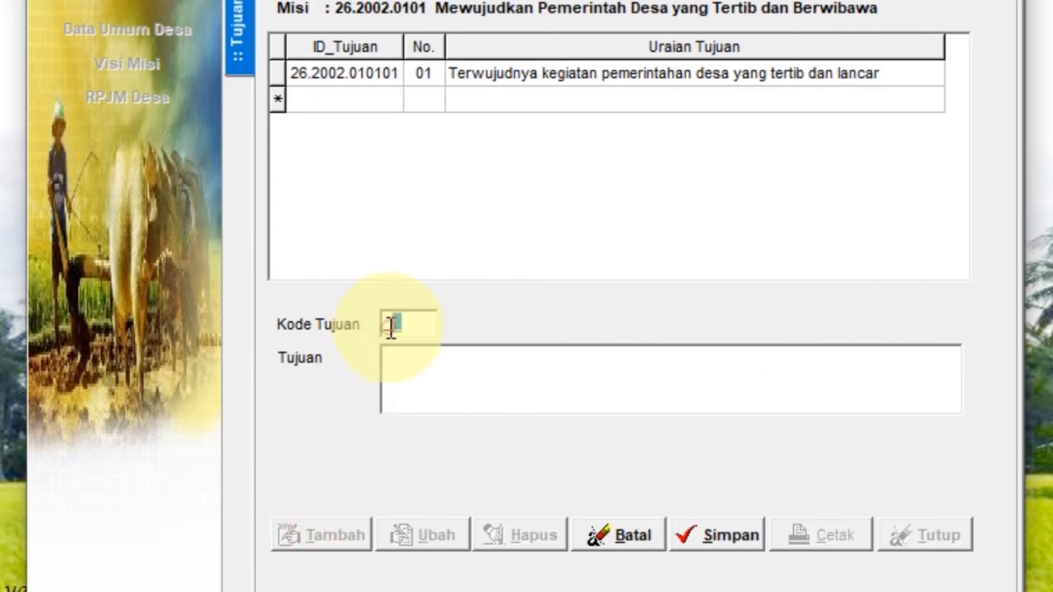
type("02")
left_click(728, 371)
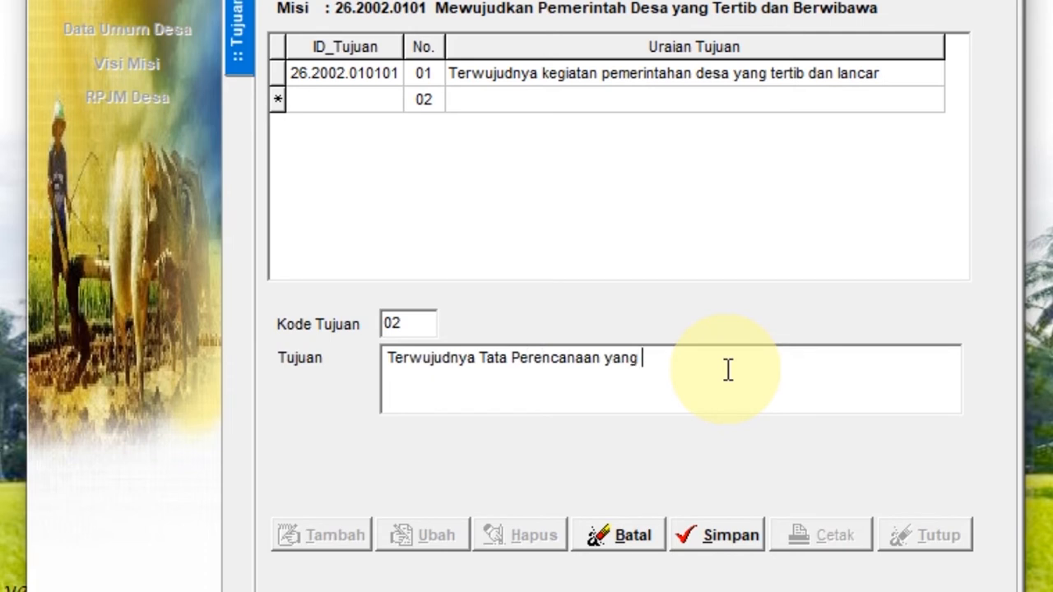
left_click(729, 522)
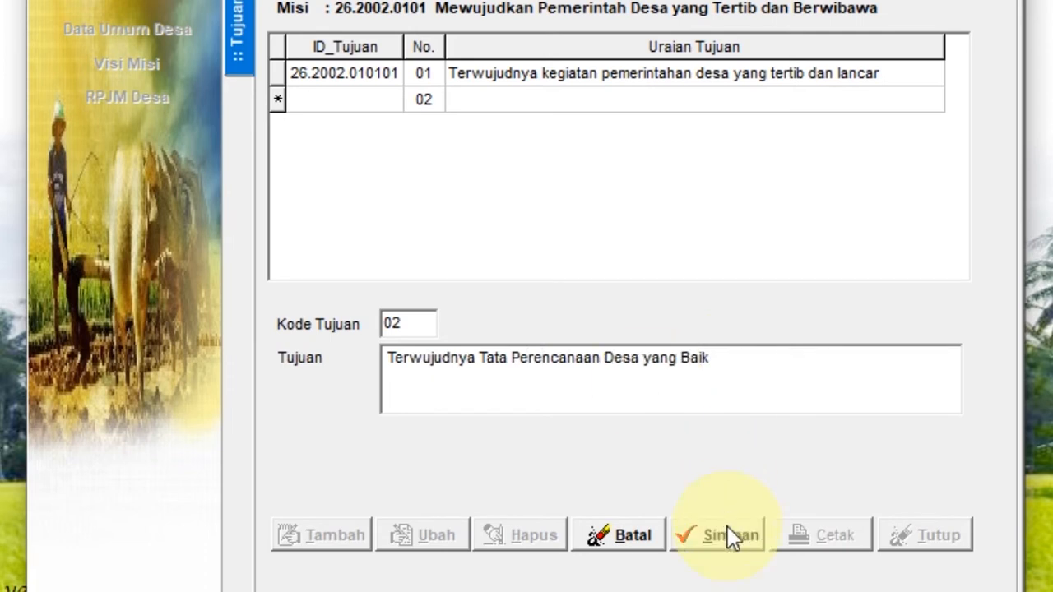
Save Tujuan 02, and under Tujuan 01 add and save Sasaran 01 with the text "Tersedianya aparatur desa yang siap melayani masyarakat"
left_click(727, 527)
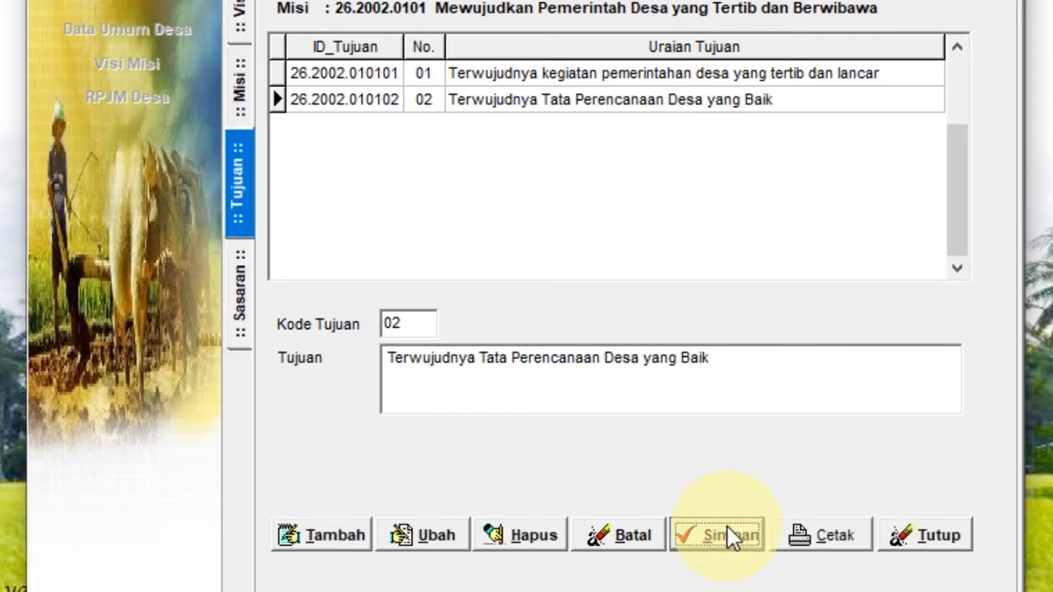
double_click(591, 80)
left_click(322, 531)
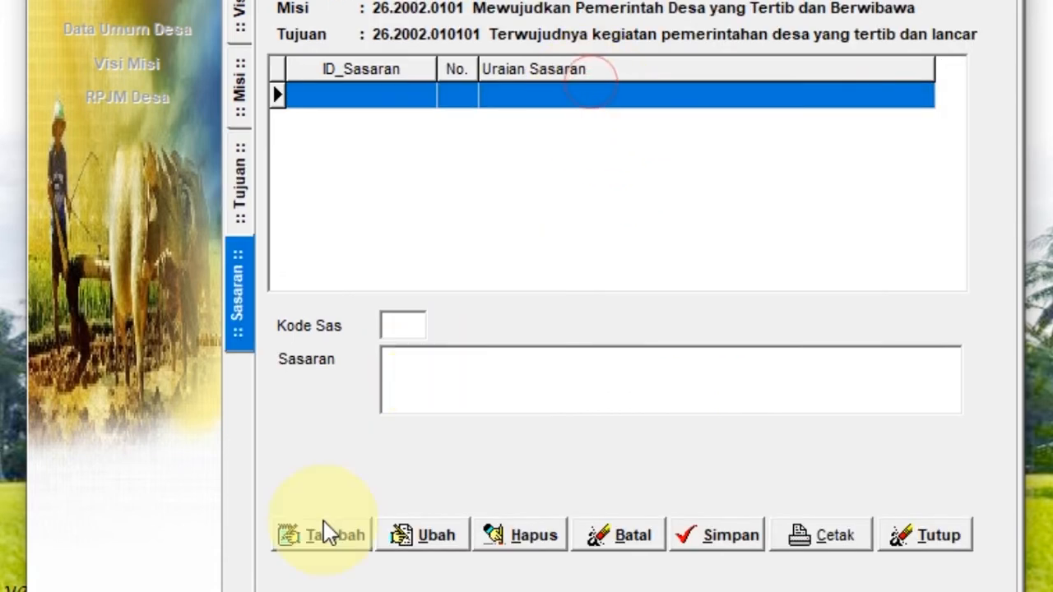
left_click(390, 327)
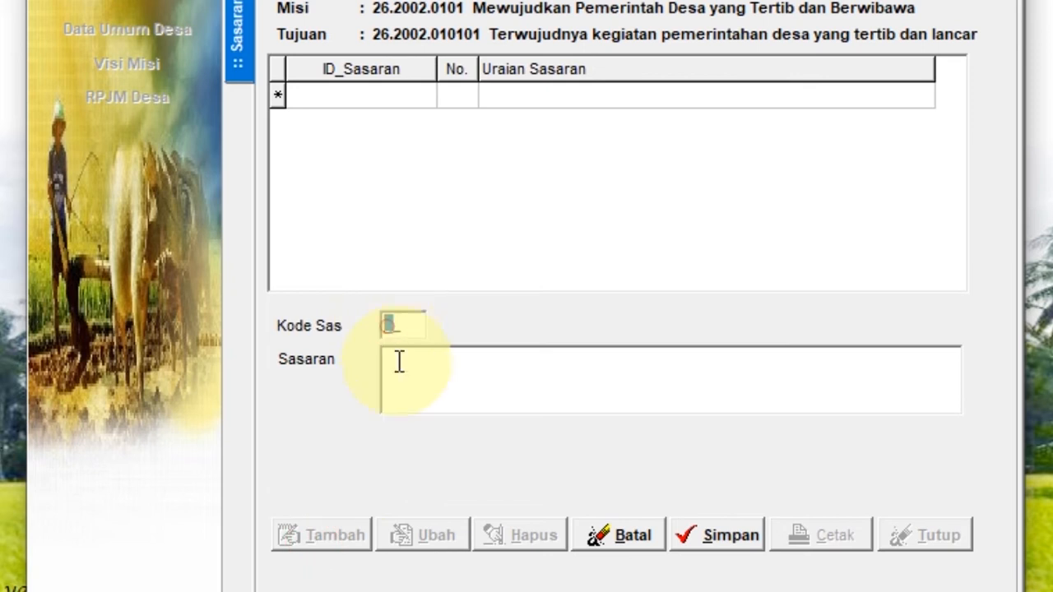
type("Tersedianya aparatur desa yang siap melayani masyarakat")
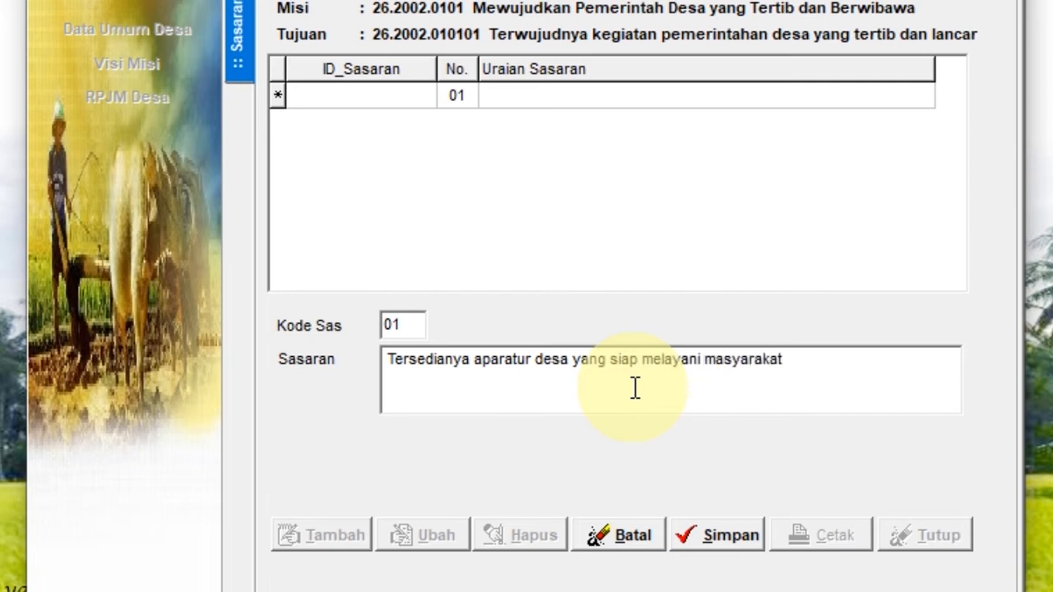
left_click(705, 529)
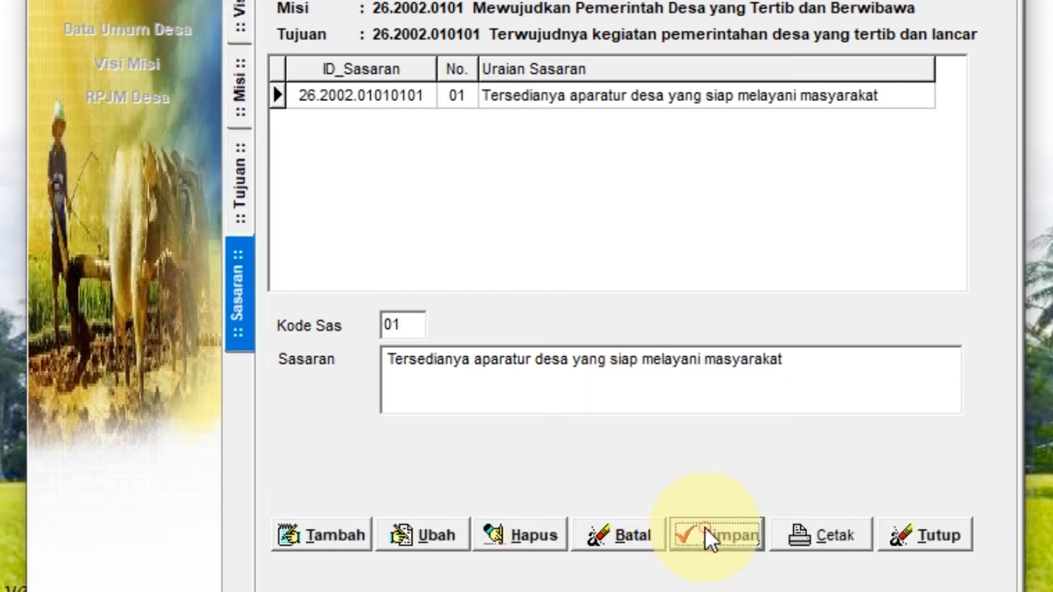
Add and save a second Sasaran for Tujuan 01 with code 02 and the text "Tersedianya kantor desa yang dapat melayani masyarakat desa"
left_click(324, 531)
left_click(389, 326)
type("02")
key("Tab")
type("Tersedianya kantor desa yang")
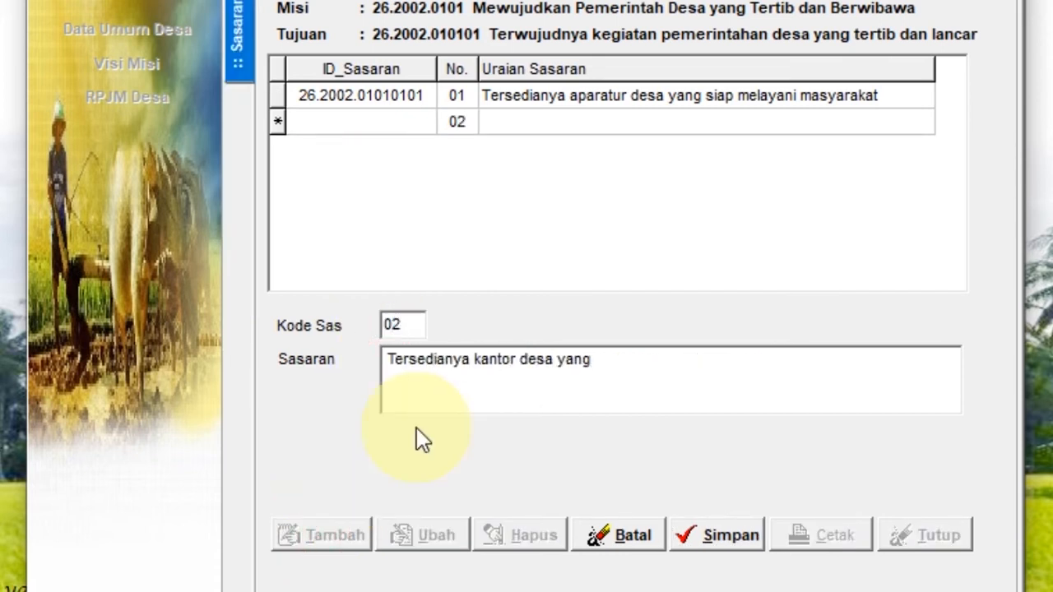
type(" dapat melayani masyarakat desa")
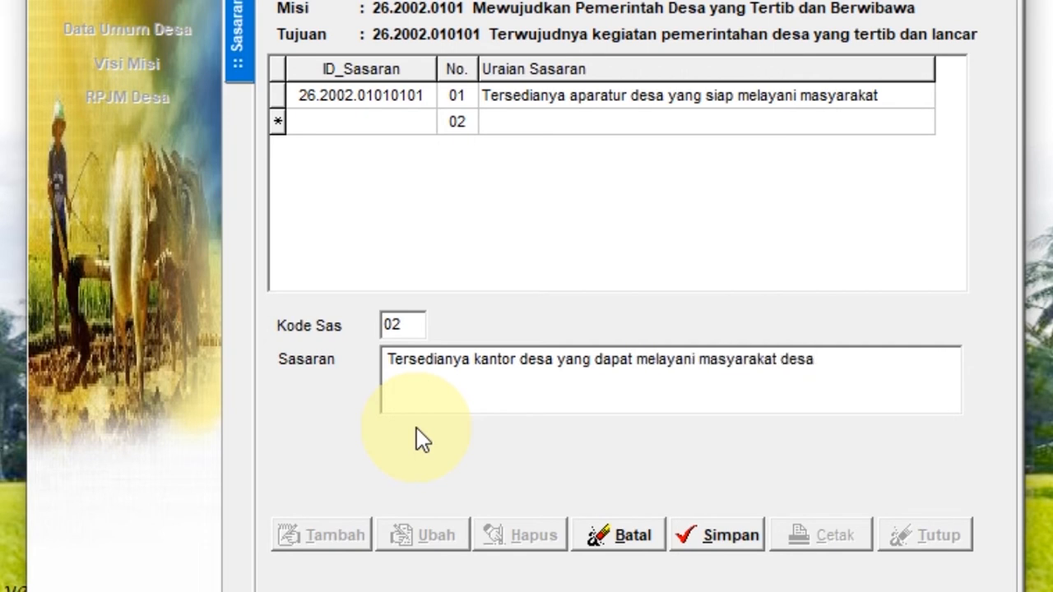
left_click(696, 537)
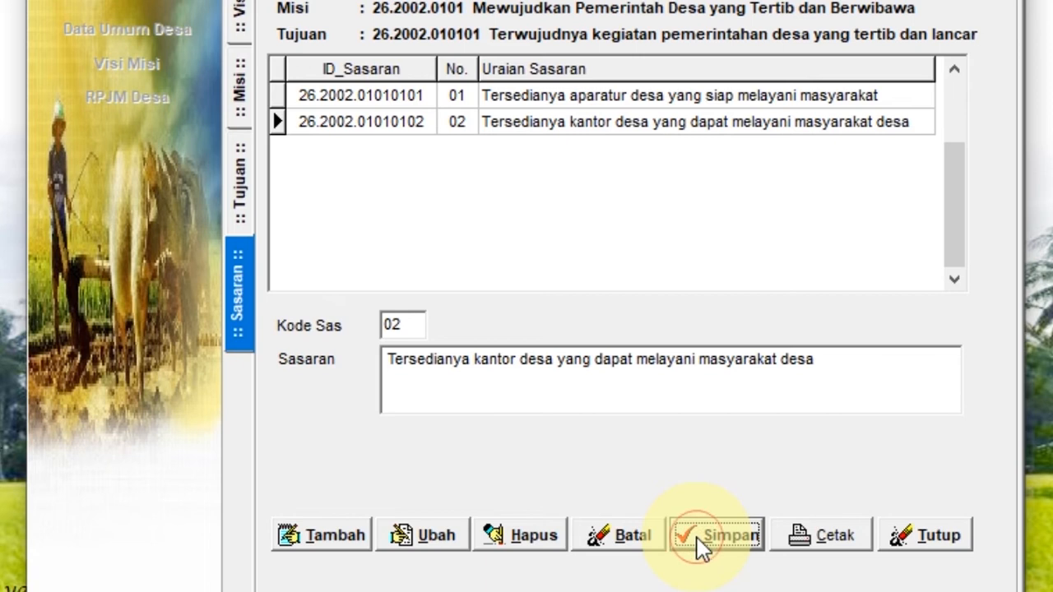
Under Tujuan 02 of Misi 01, add and save a Sasaran with code 01 and the text "Tersedianya data dan informasi desa"
left_click(244, 194)
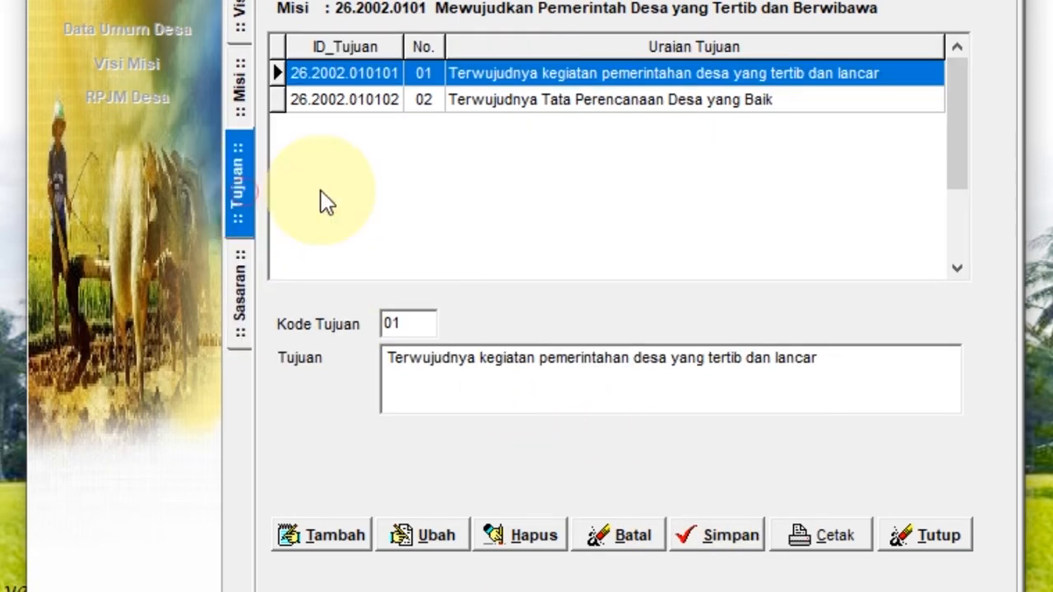
double_click(608, 106)
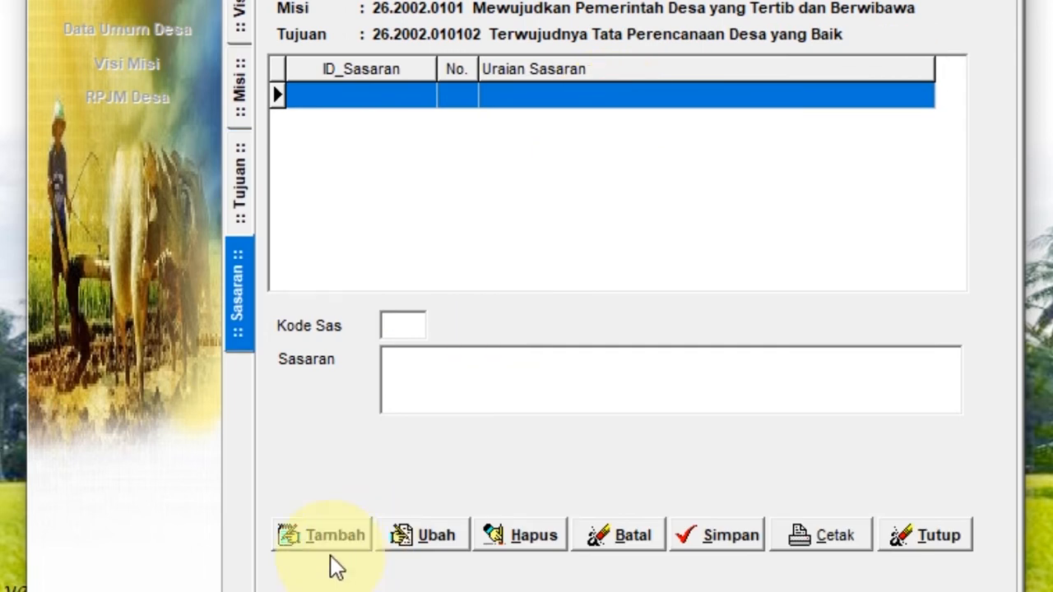
left_click(333, 547)
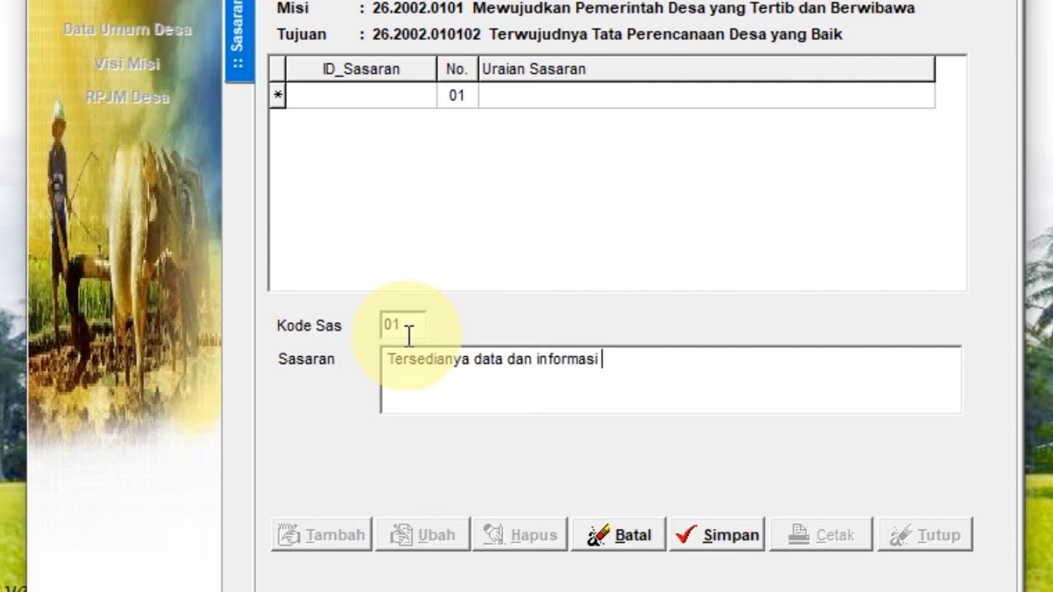
left_click(734, 544)
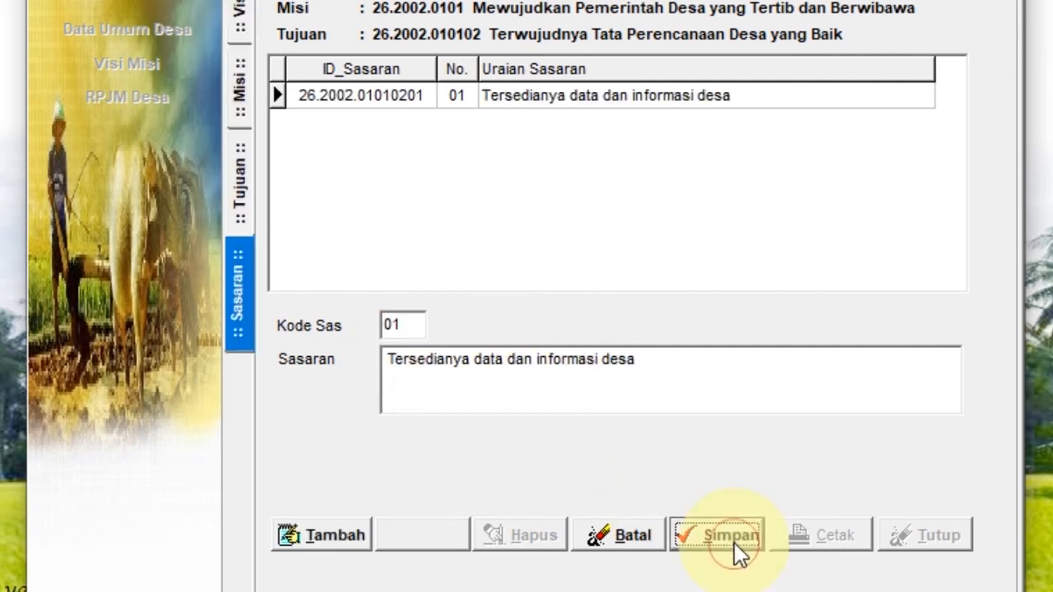
Add and save a second Sasaran for Tujuan 02 with code 02 and the text "Tersedianya perencanaan pembangunan desa"
left_click(317, 550)
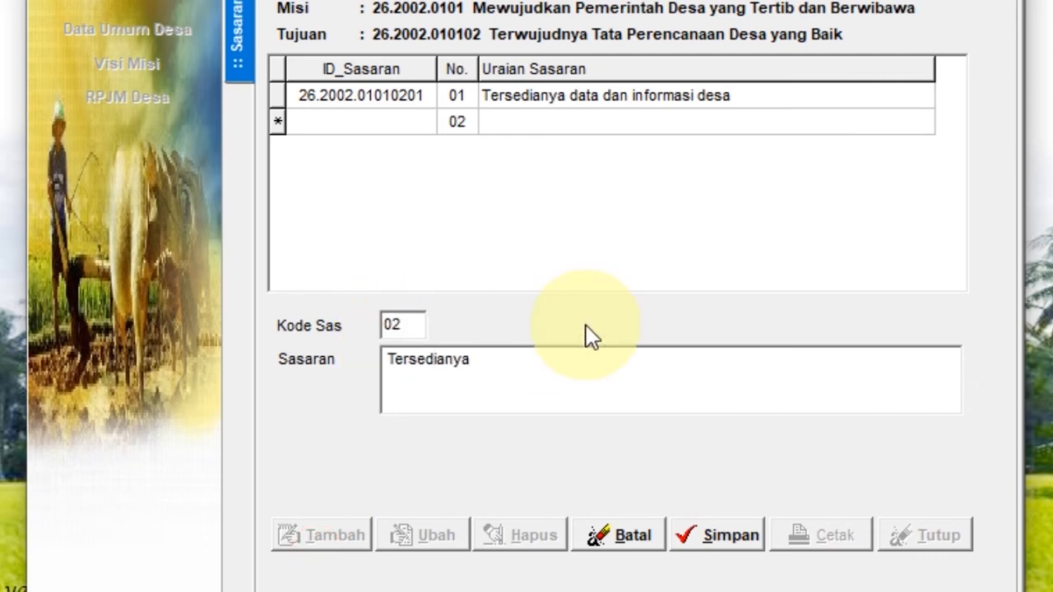
type("Tersedianya perencanaan pembangunan desa")
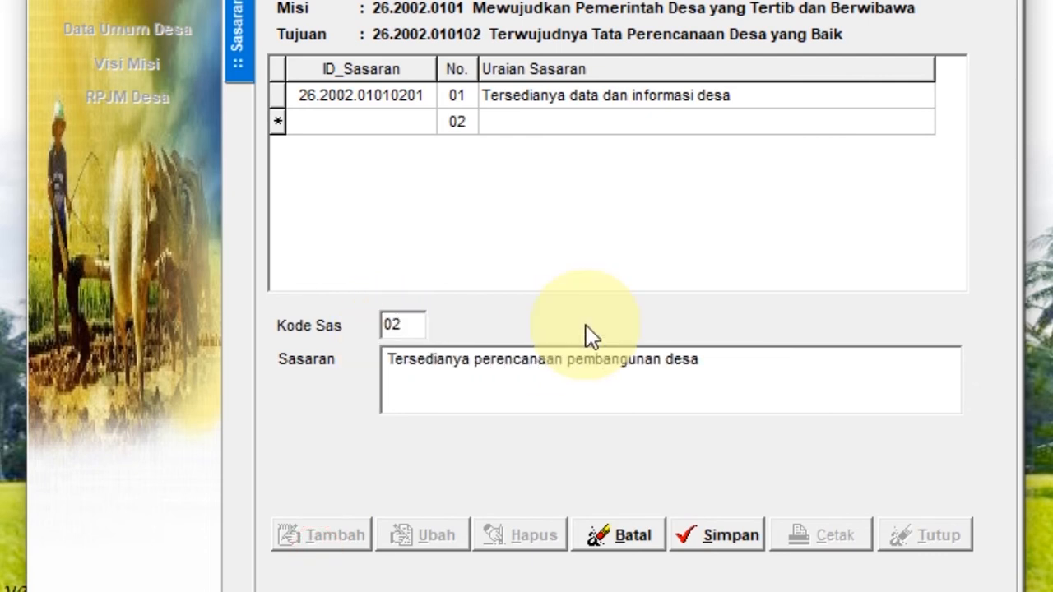
left_click(726, 531)
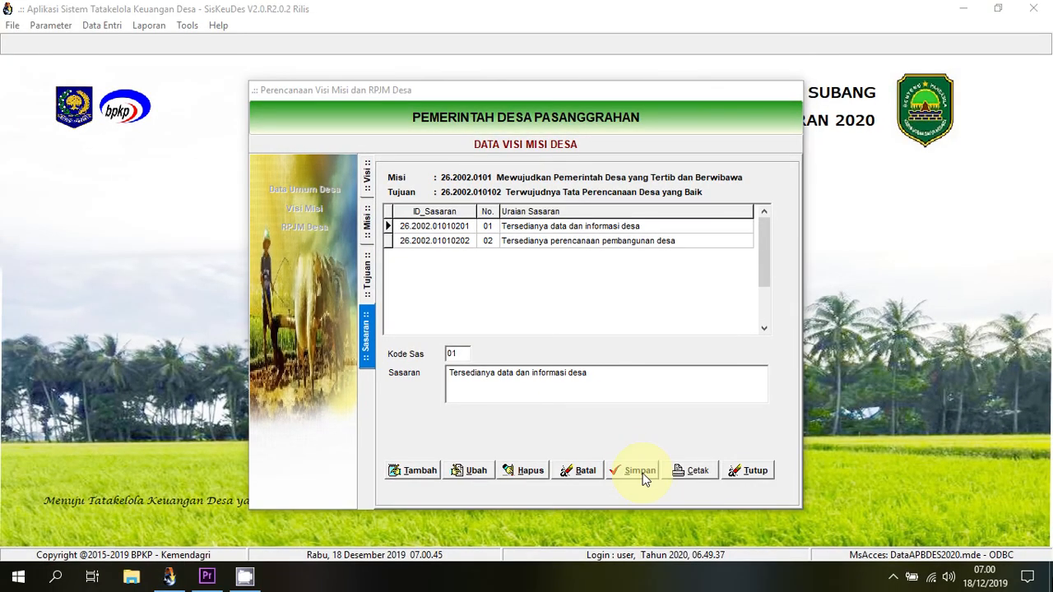
Preview the Data Visi dan Misi Desa report and review its missions, objectives and targets across both pages
left_click(690, 471)
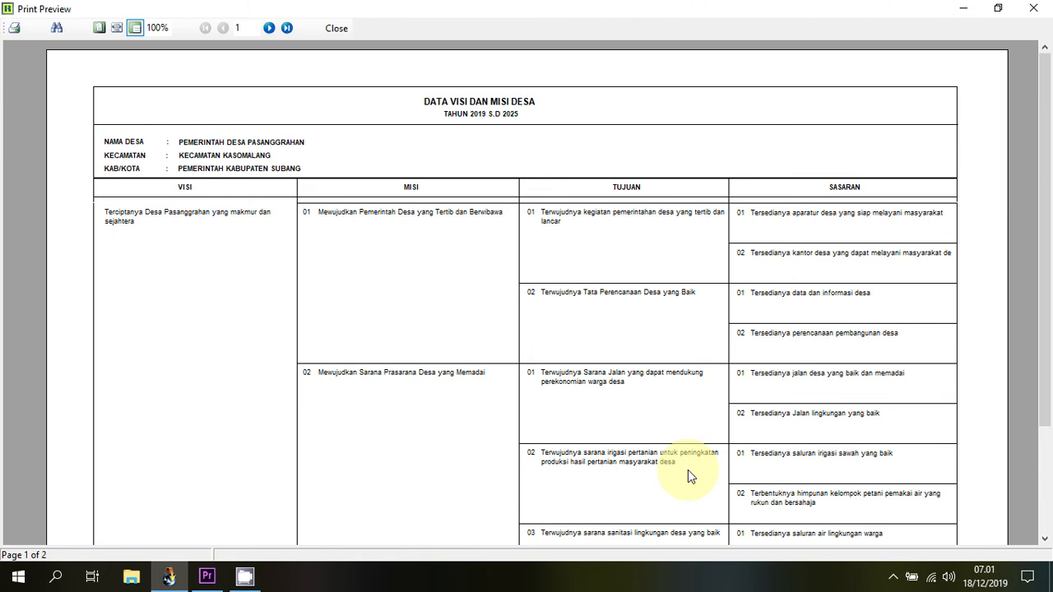
left_click_drag(1051, 264, 1049, 368)
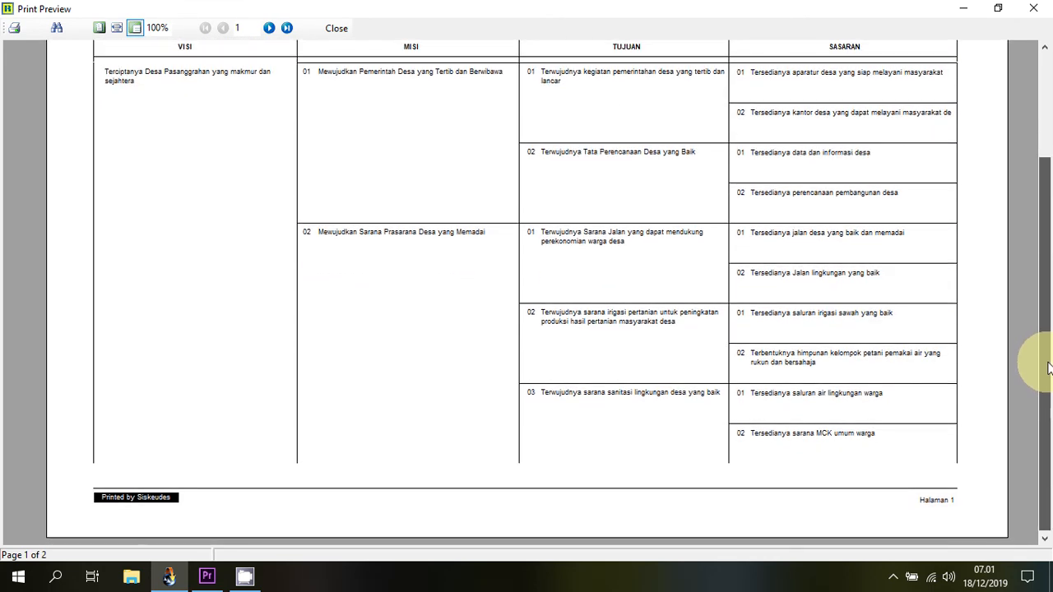
left_click_drag(1049, 368, 1050, 367)
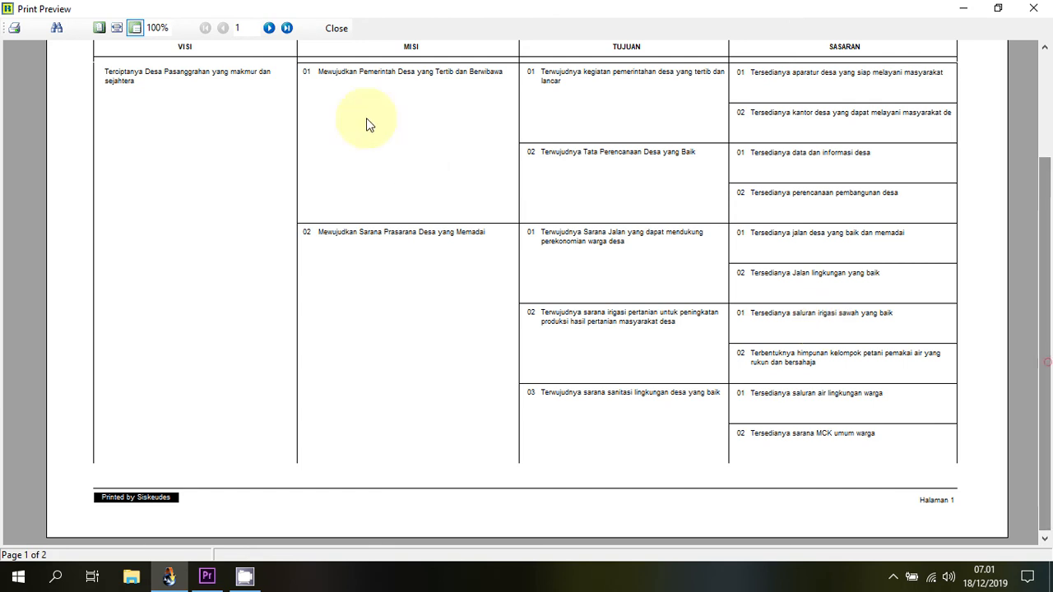
left_click(272, 30)
left_click_drag(1036, 393, 1025, 285)
left_click(205, 29)
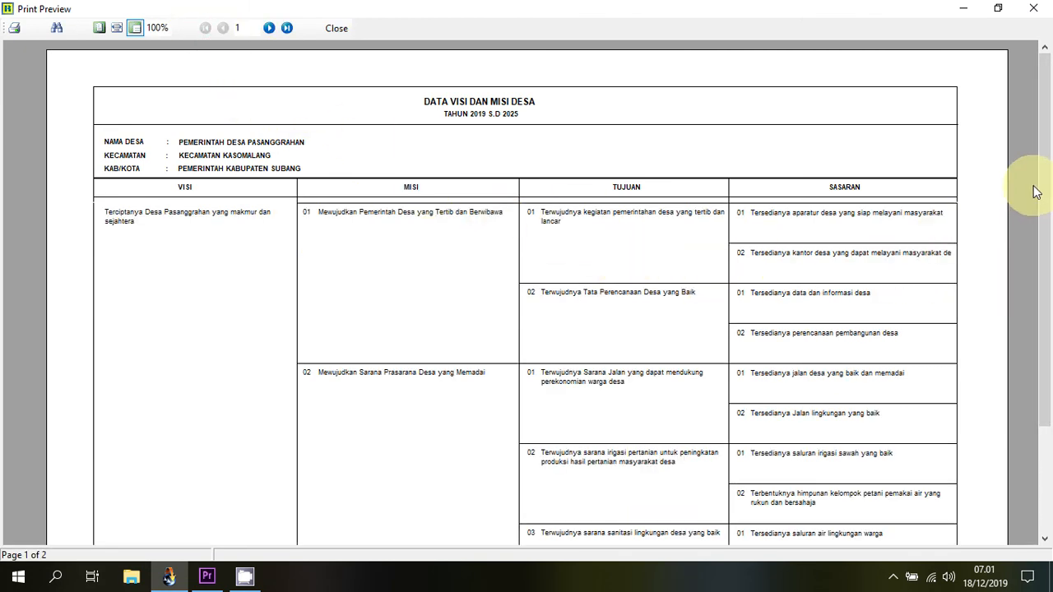
left_click_drag(1045, 184, 1034, 235)
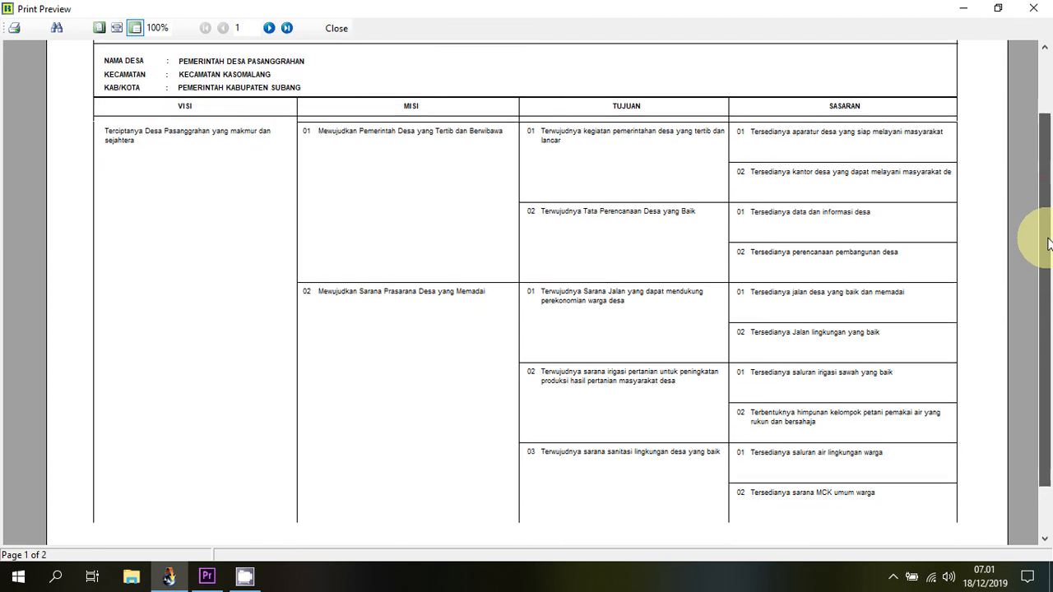
Close the report preview and exit the Perencanaan Visi Misi dan RPJM Desa form
left_click(1042, 4)
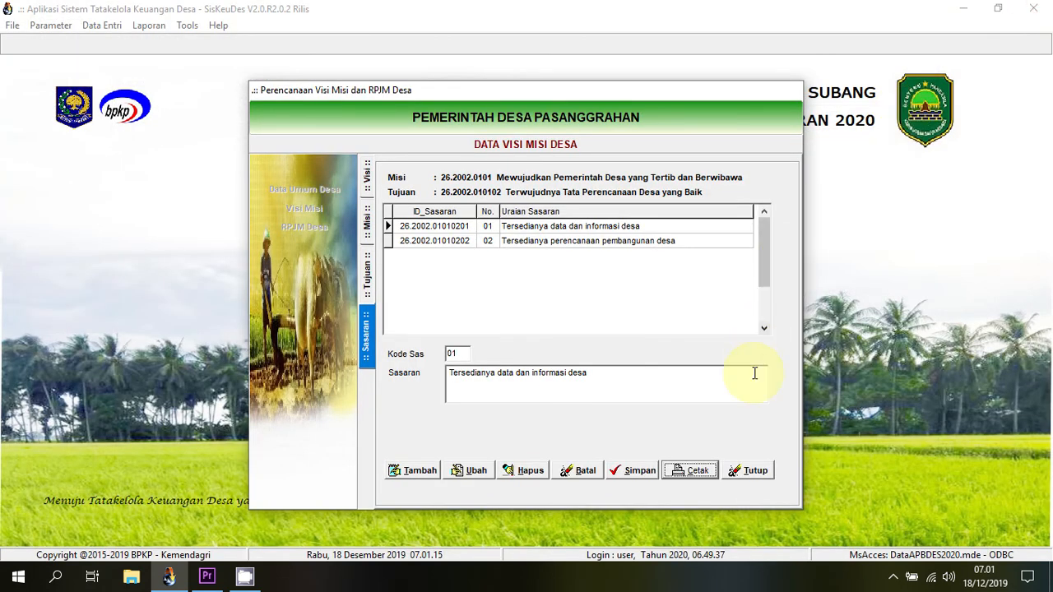
left_click(755, 474)
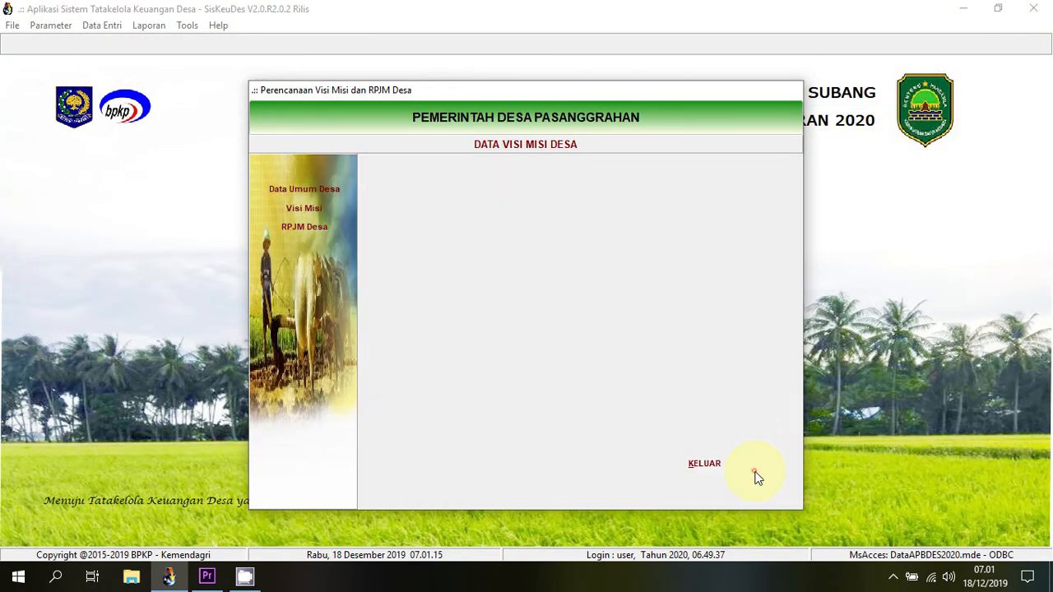
left_click(706, 464)
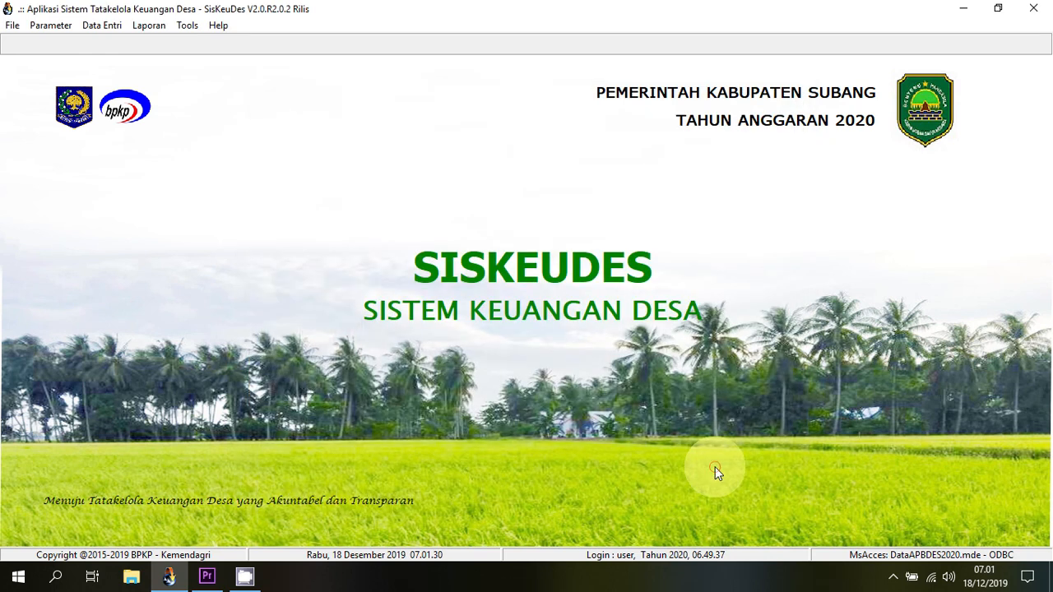